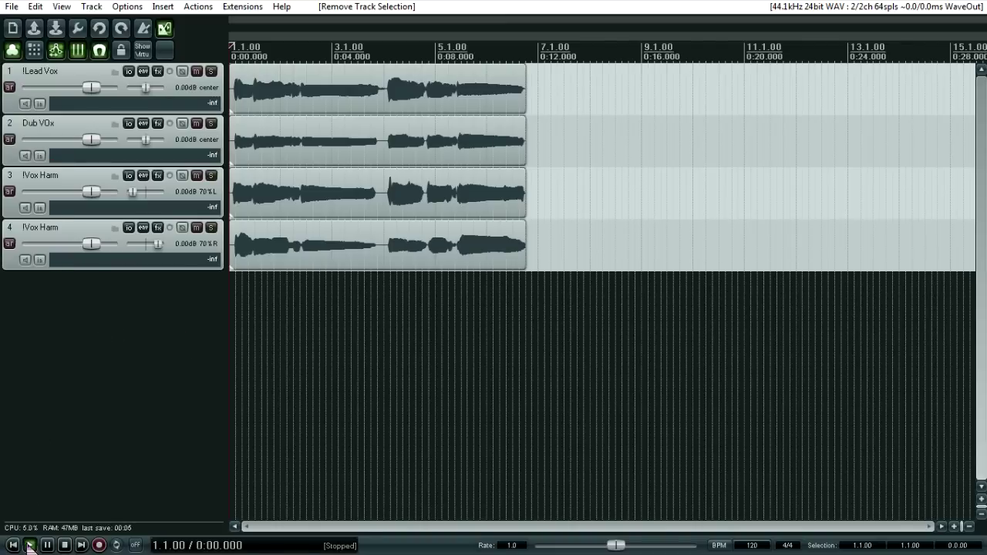
- Play back the four uncorrected vocal tracks from the start and stop playback
left_click(30, 546)
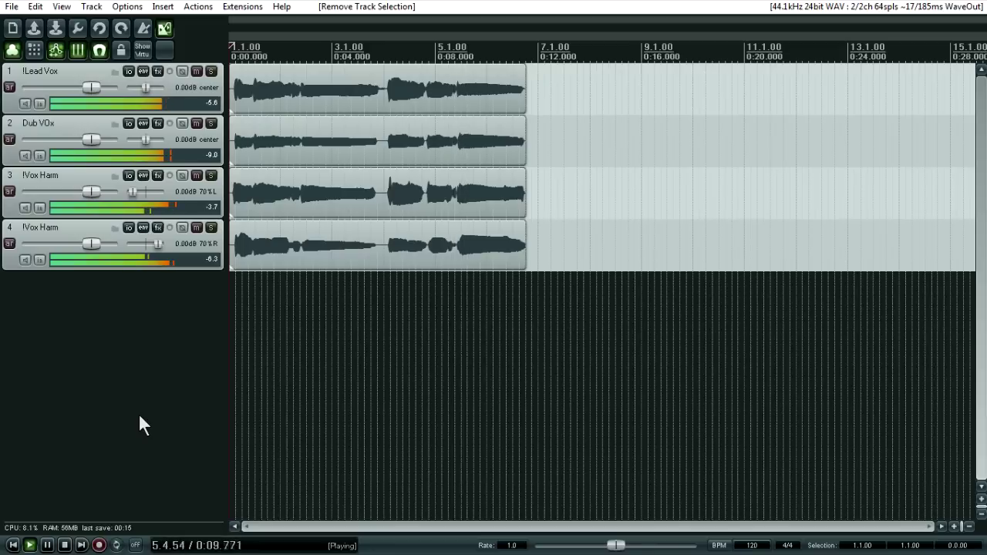
key("space")
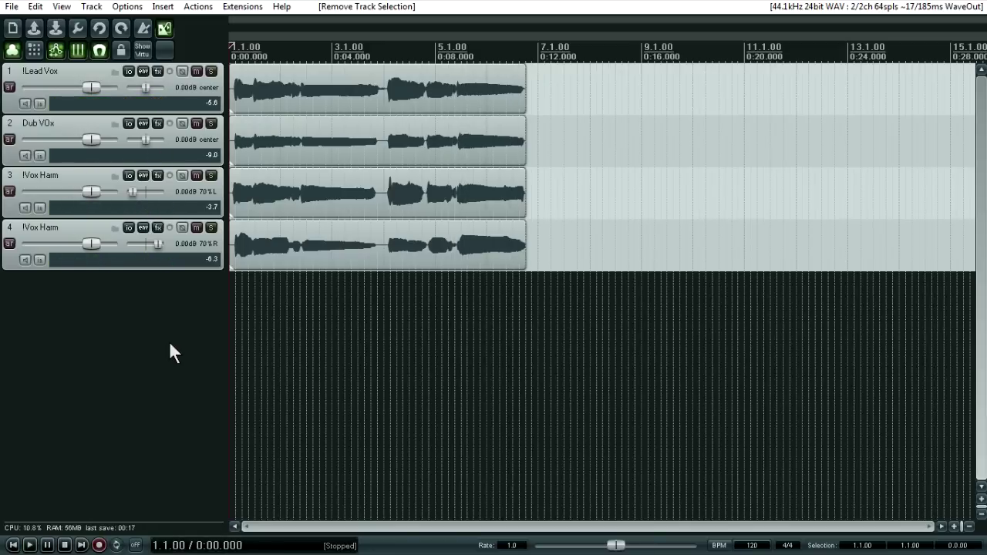
- Add the Cockos ReaTune plug-in to the Lead Vox track
left_click(158, 71)
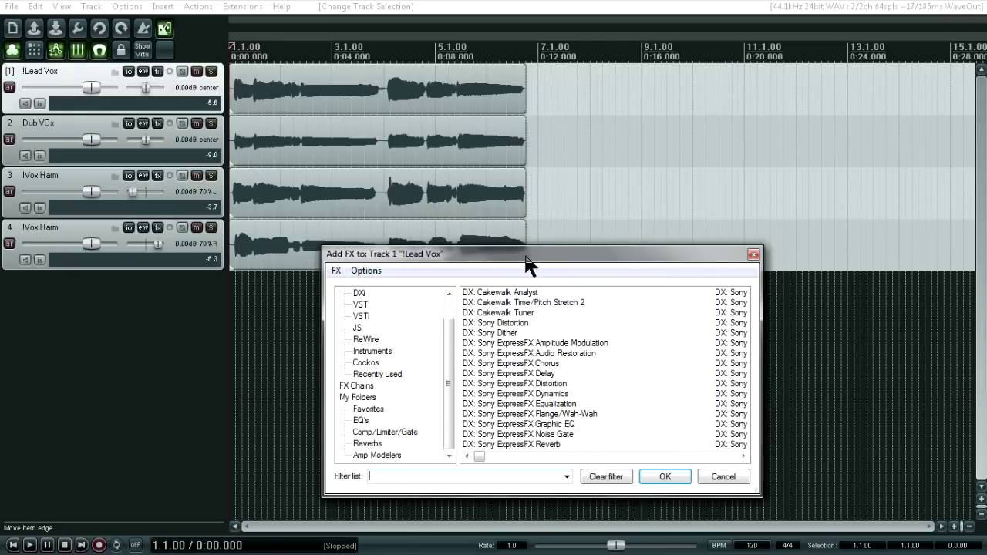
left_click_drag(526, 256, 535, 216)
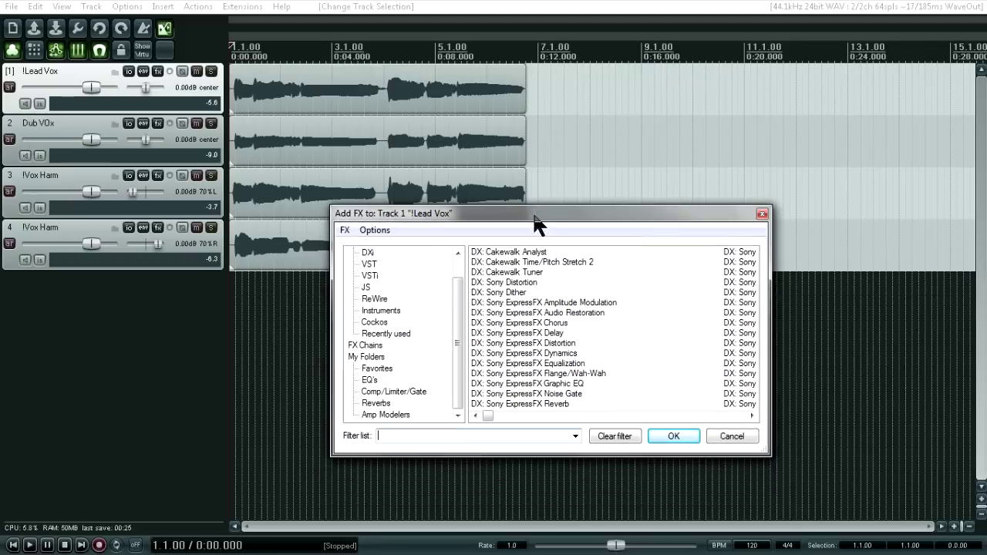
left_click(377, 323)
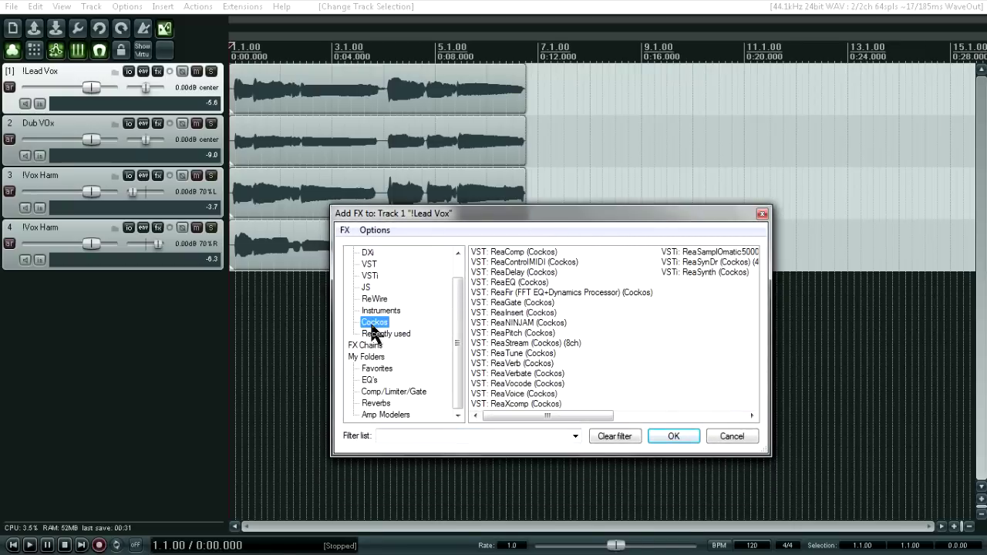
left_click(515, 355)
left_click(677, 437)
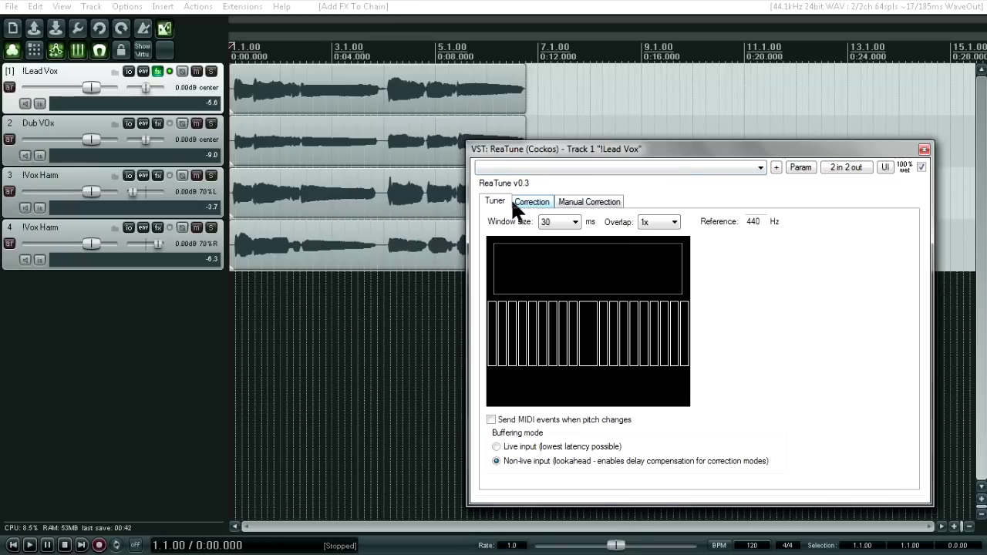
- Turn off stereo correction and set the attack time to 50 ms in ReaTune's correction settings
left_click(517, 208)
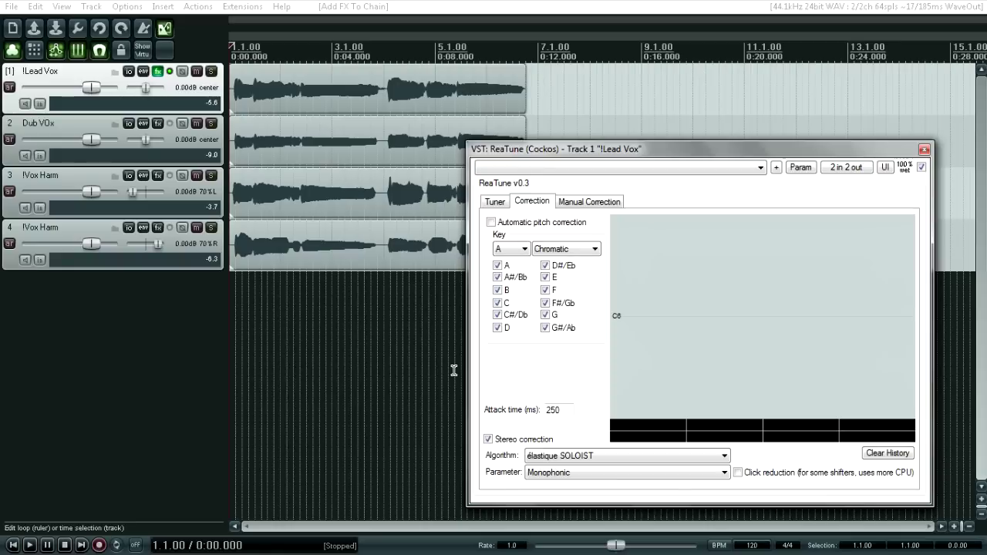
left_click(489, 438)
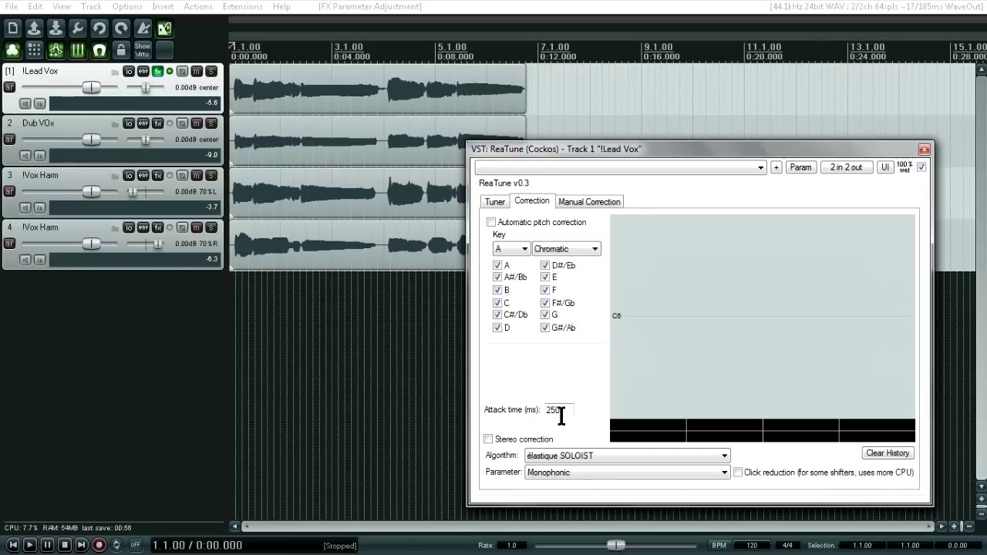
left_click_drag(553, 414, 528, 424)
type("50")
- Look through the pitch-shifting algorithms available for ReaTune's correction
left_click(562, 456)
left_click(562, 459)
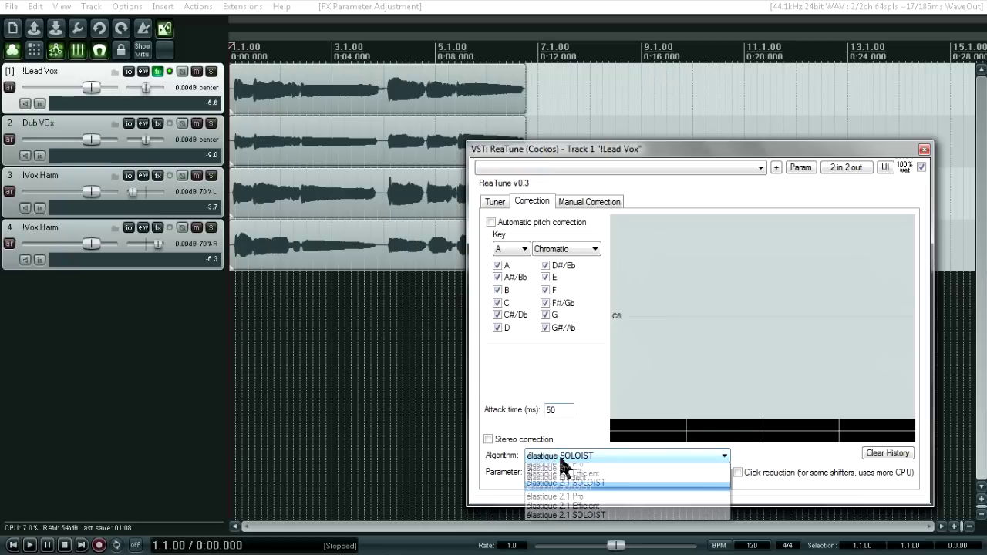
left_click(561, 461)
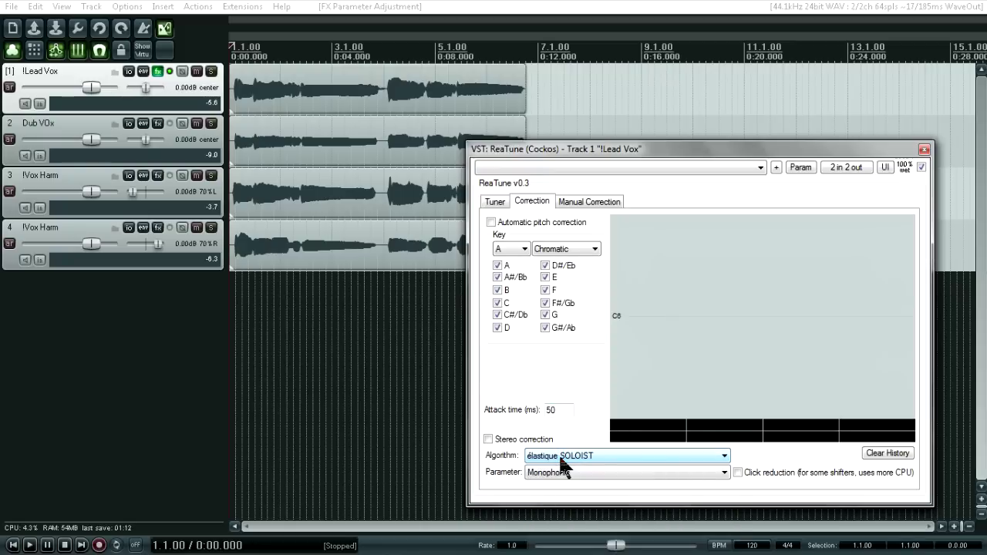
left_click(562, 460)
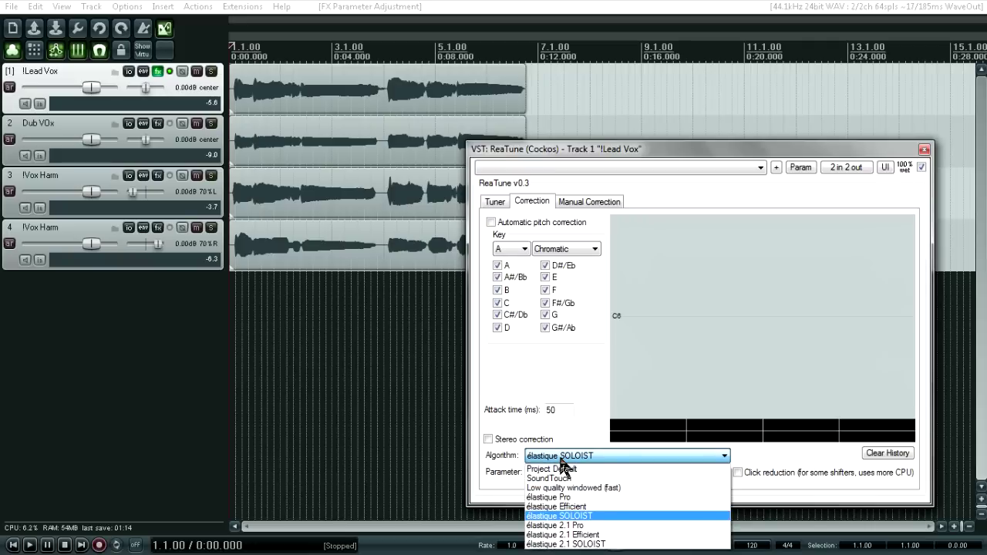
left_click(561, 460)
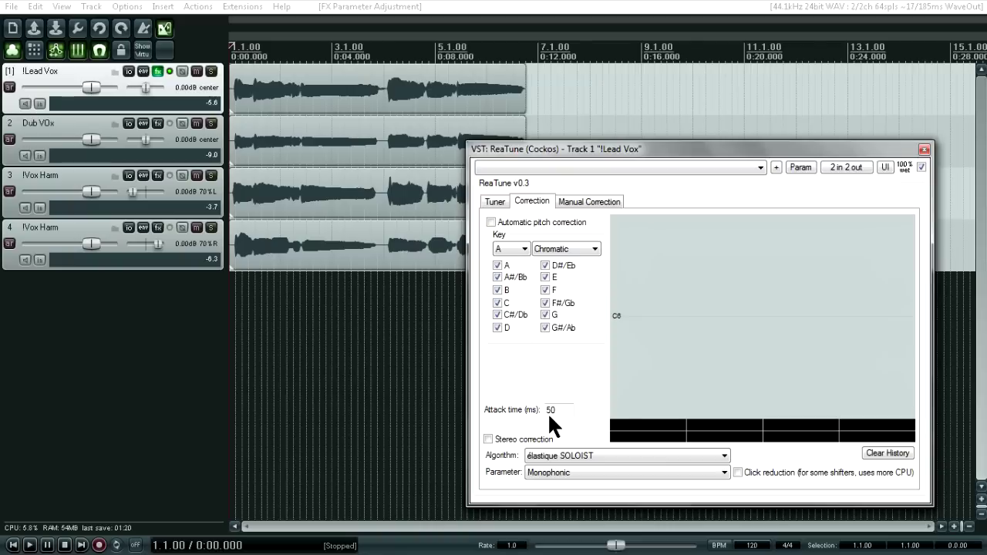
- Enable manual pitch correction with pitch graph tracking in ReaTune and open the Lead Vox track's FX chain
left_click(590, 205)
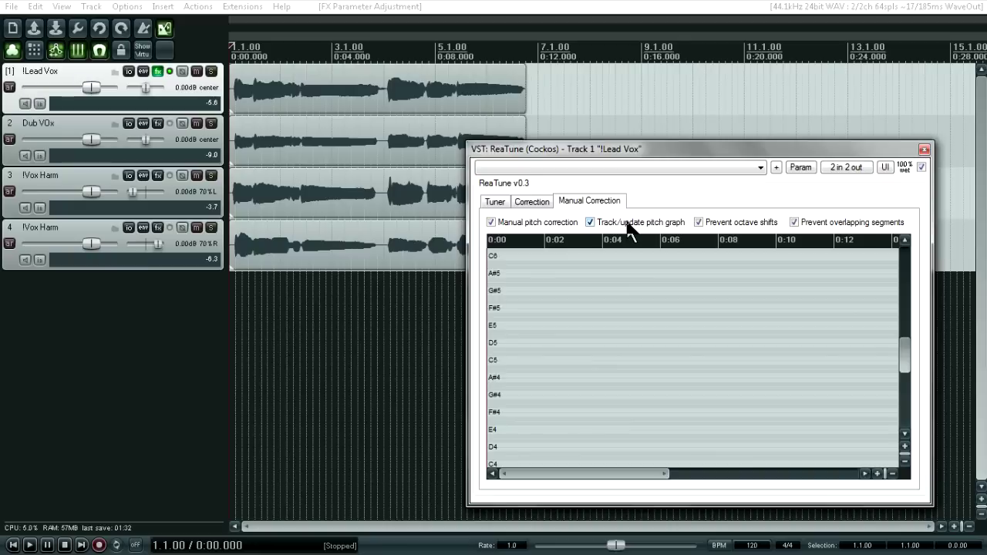
left_click(158, 72)
left_click(158, 71)
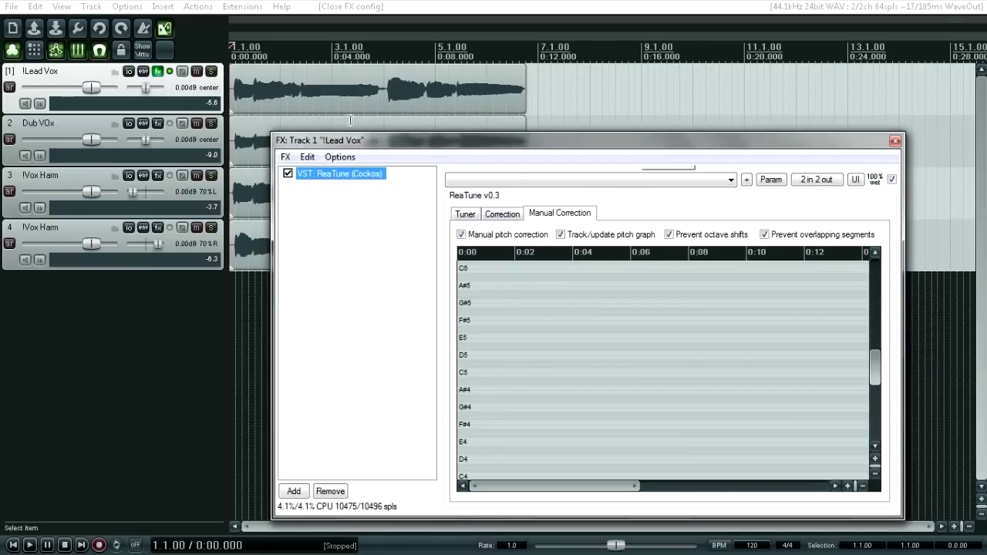
left_click_drag(333, 139, 420, 108)
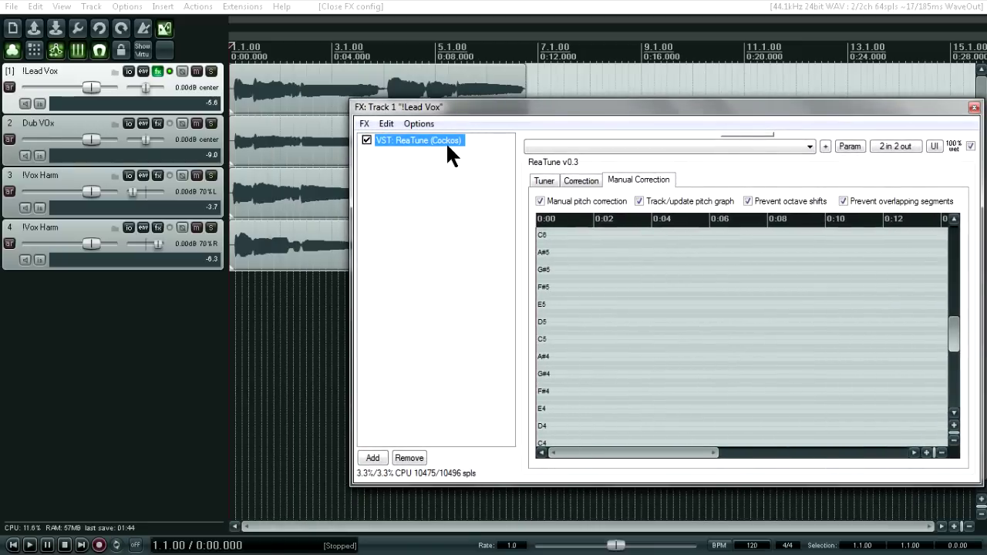
- Copy the configured ReaTune from Lead Vox to the Dub VOx and both Vox Harm tracks, and close the FX windows
left_click(396, 227)
left_click(404, 141)
left_click_drag(404, 142, 180, 143)
left_click_drag(347, 91, 467, 74)
left_click_drag(385, 115, 202, 191)
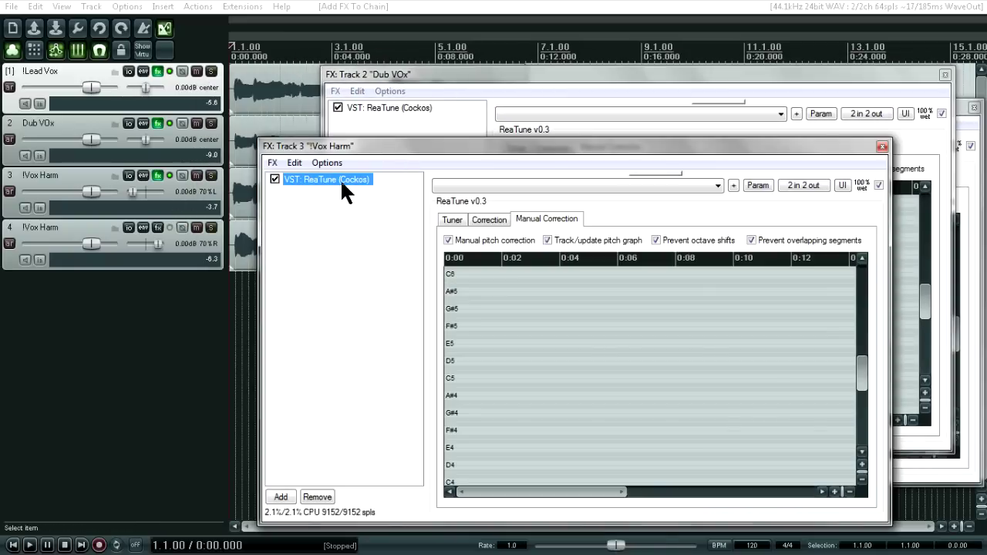
left_click_drag(344, 193, 199, 254)
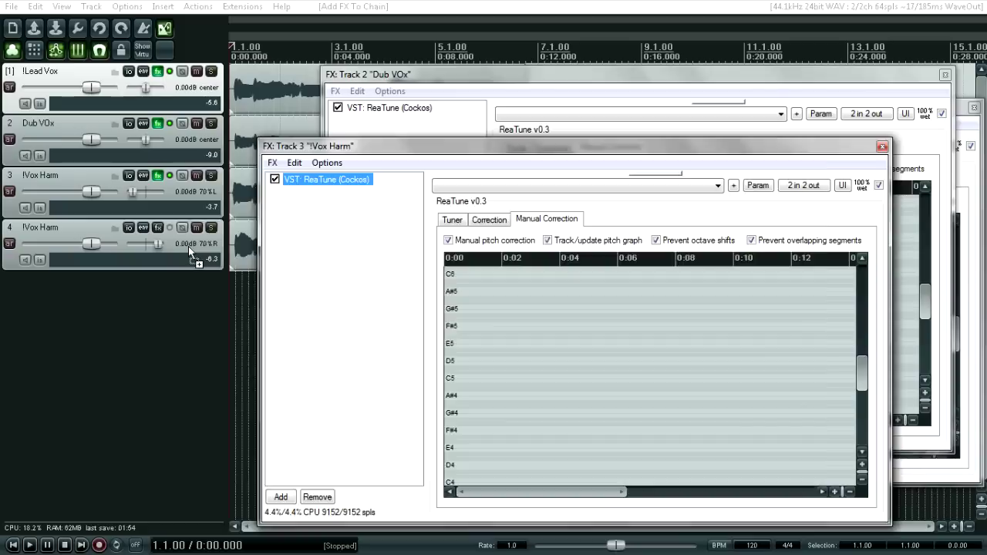
left_click(805, 141)
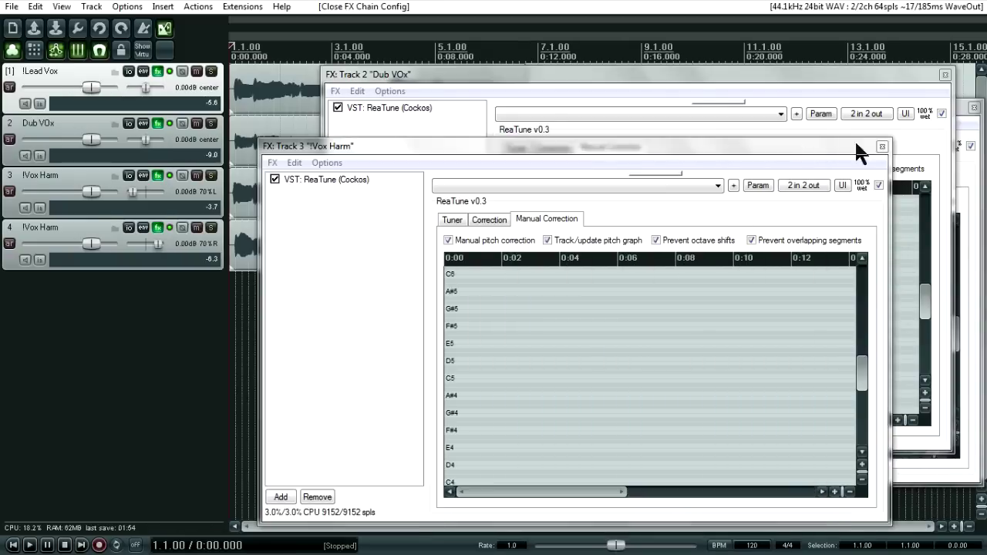
left_click(883, 148)
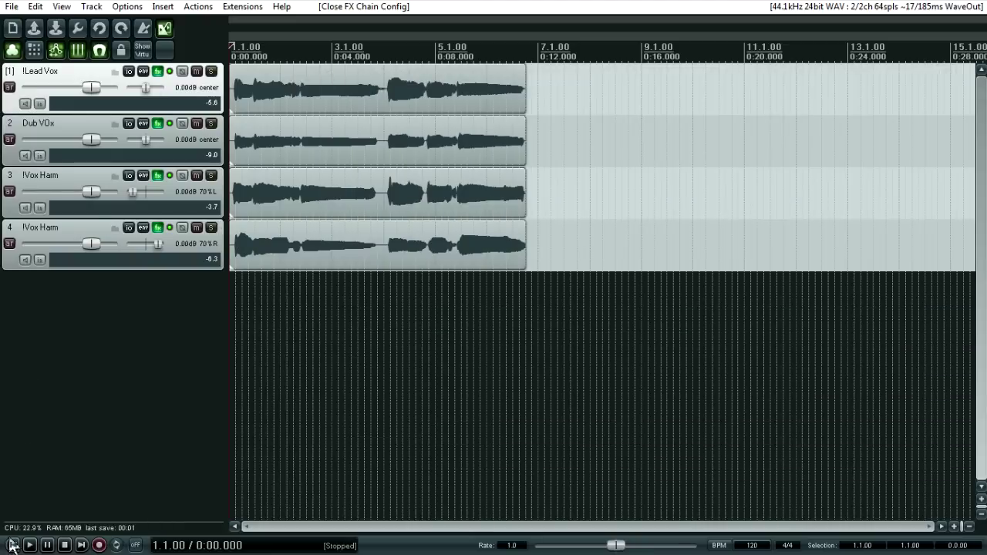
- Play the project from the start with Lead Vox's ReaTune open to trace its pitch in the manual correction graph
left_click(11, 546)
left_click(157, 71)
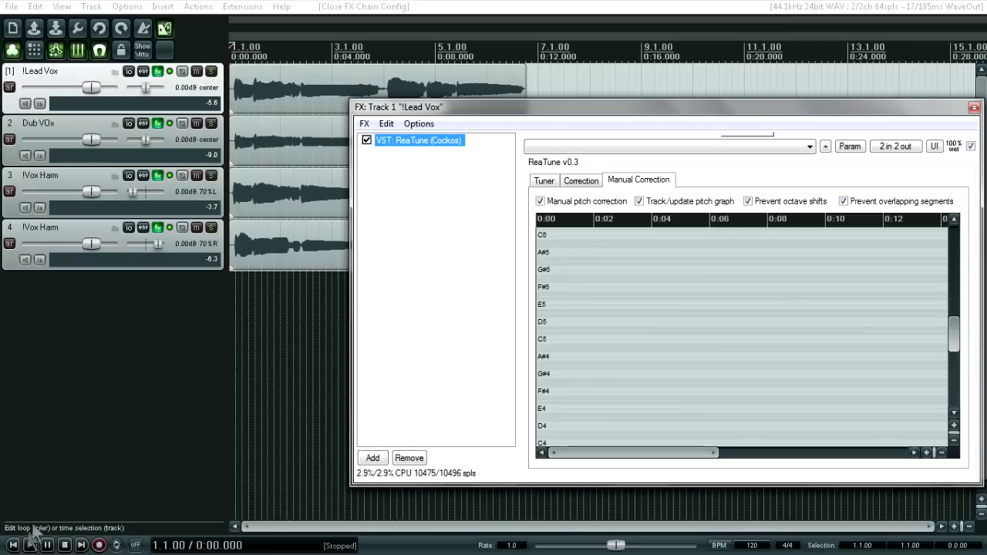
left_click(14, 545)
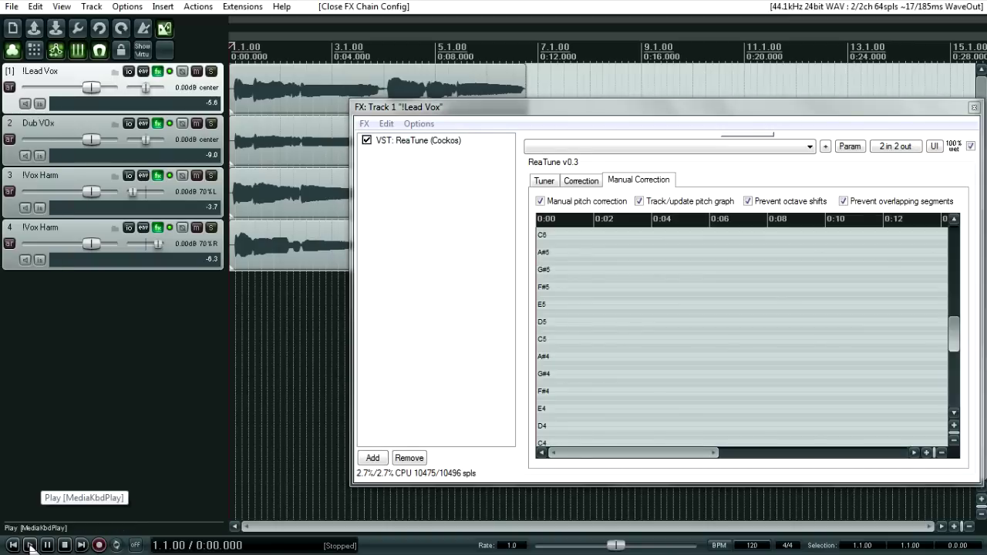
left_click(30, 546)
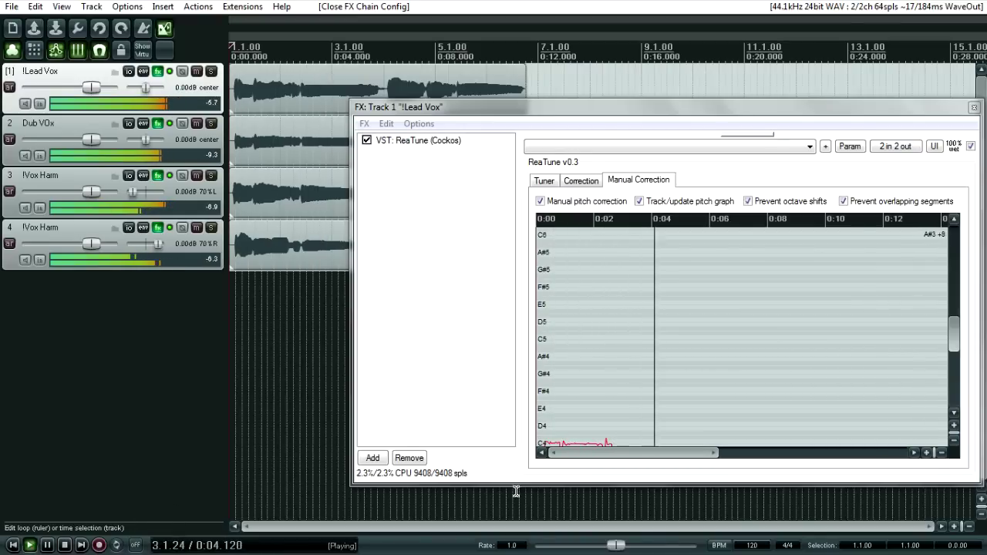
left_click_drag(957, 330, 960, 354)
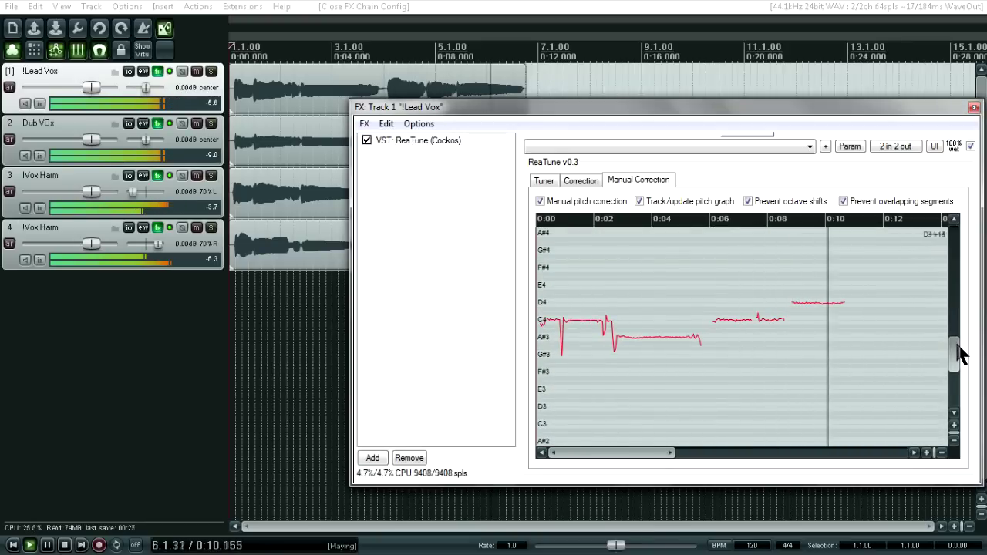
key("space")
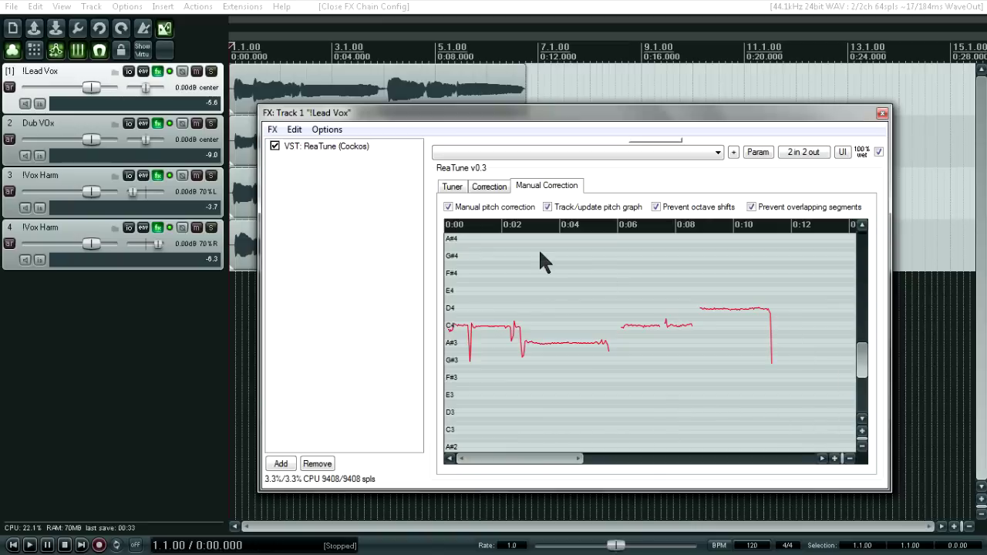
- Draw C4 correction segments over the Lead Vox notes in about the first 2.7 seconds, fitting their ends to the pitch trace
left_click(835, 460)
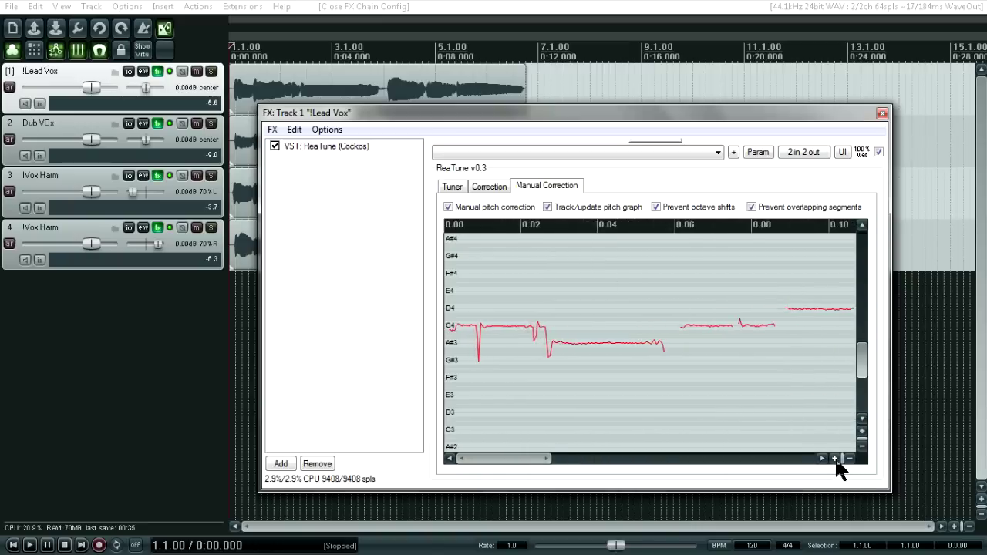
left_click(836, 459)
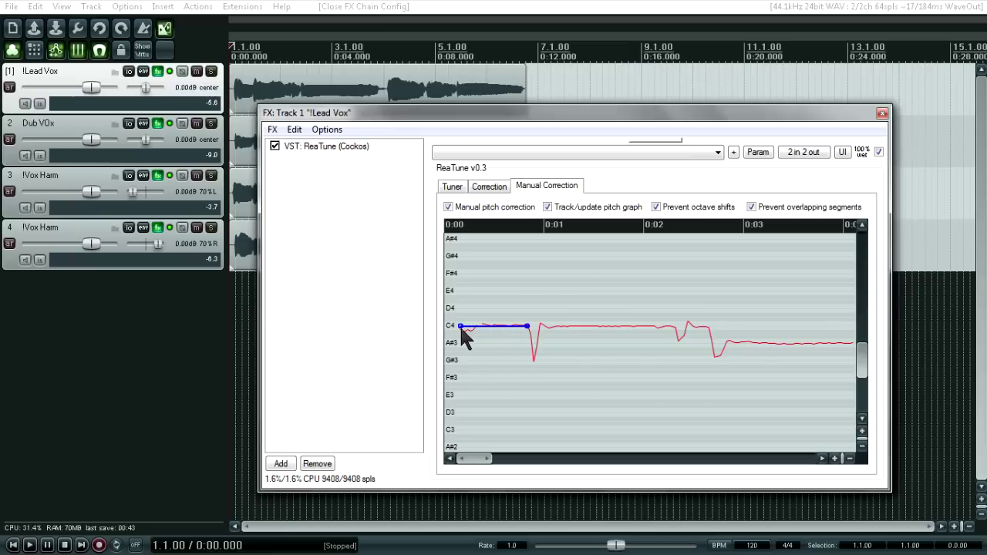
left_click_drag(463, 327, 489, 327)
left_click_drag(462, 328, 463, 328)
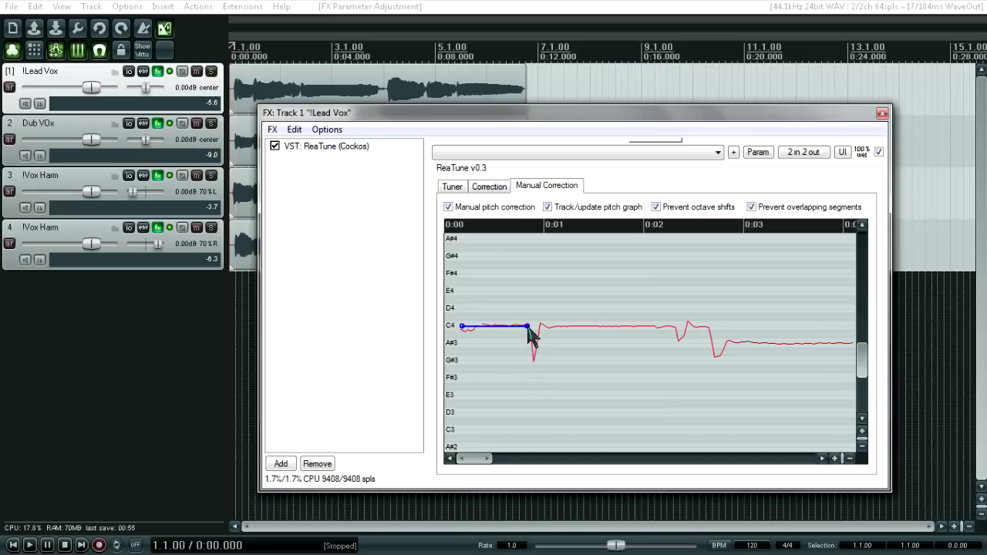
left_click_drag(527, 331, 526, 331)
mouse_move(540, 327)
left_mouse_down()
mouse_move(608, 337)
mouse_move(708, 326)
left_mouse_up()
- Draw an A#3 correction segment over the Lead Vox's long note after 0:02 and two C4 segments over the notes between 0:06 and about 0:08
left_click_drag(478, 458, 503, 458)
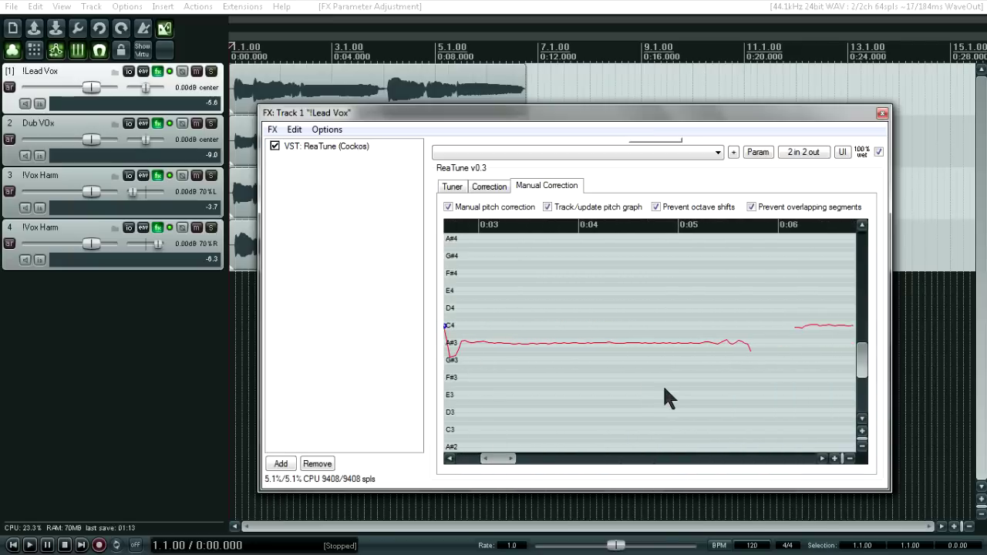
left_click(850, 459)
left_click(850, 458)
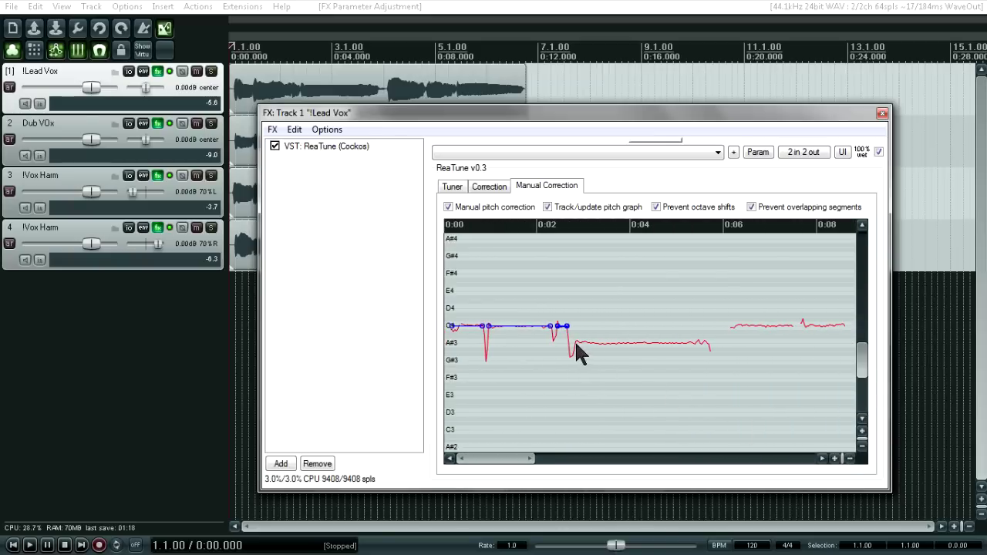
left_click_drag(576, 343, 705, 344)
left_click_drag(733, 327, 756, 327)
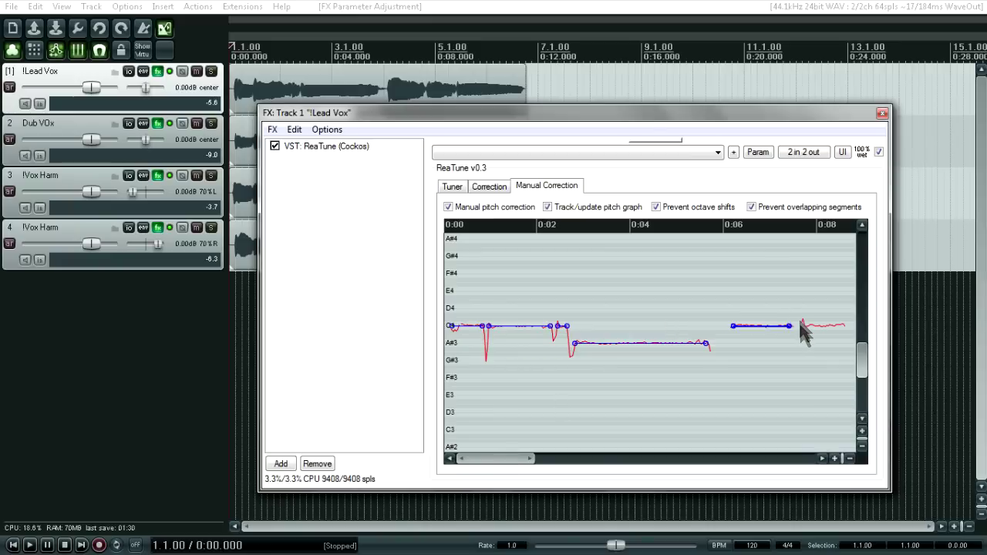
left_click_drag(820, 327, 847, 330)
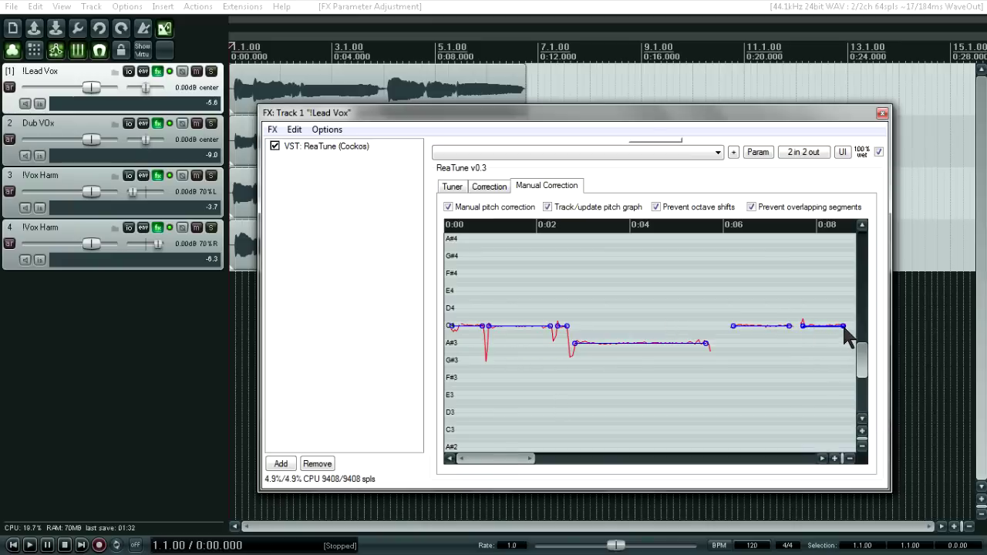
- Draw a D4 correction segment over the Lead Vox's final note, from about 0:09 to 0:11, and close its FX chain
left_click_drag(499, 466, 567, 465)
left_click_drag(509, 309, 619, 310)
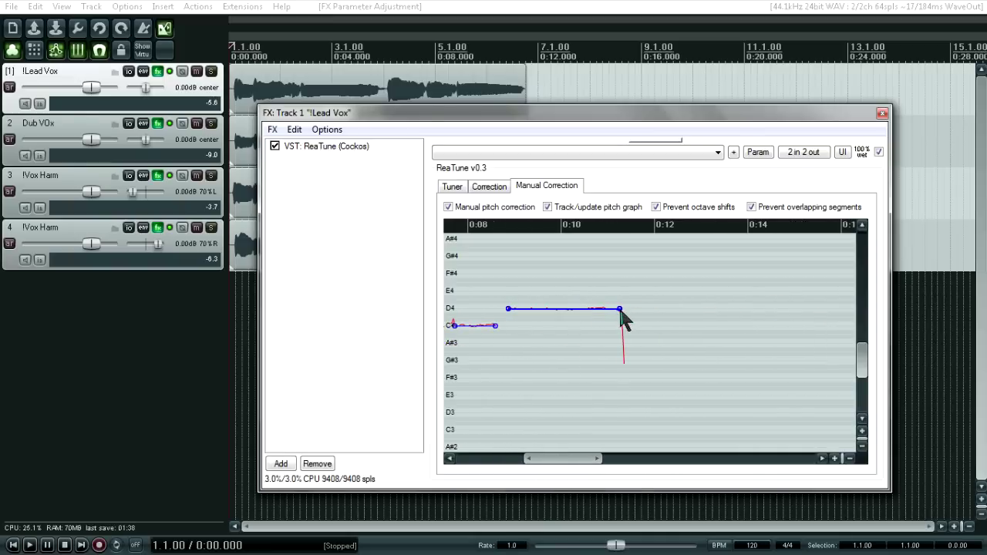
left_click_drag(570, 462, 513, 462)
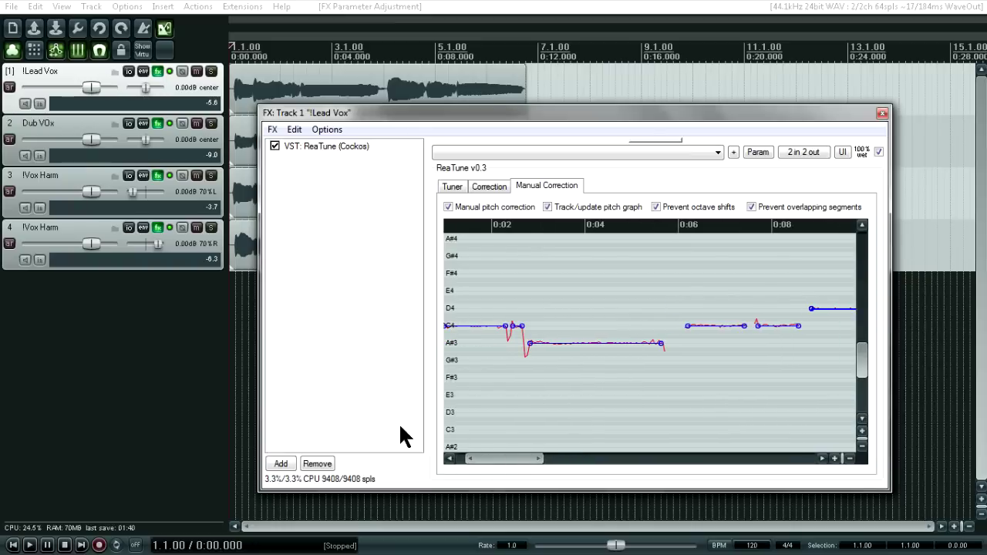
left_click(880, 114)
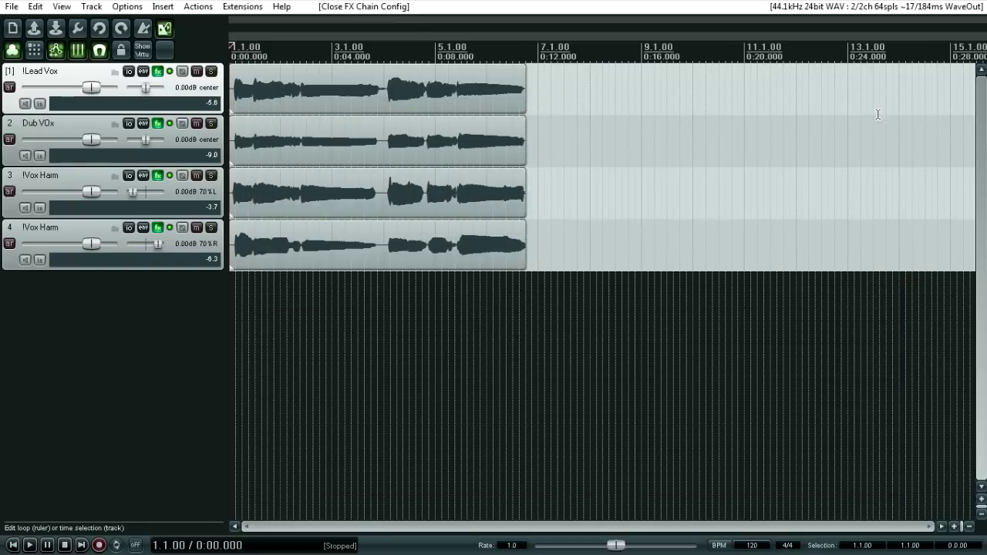
- In Dub VOx's ReaTune, draw C4, A#3, C4 and D4 correction segments over its successive notes through about 0:11, and close the FX chain
left_click(158, 124)
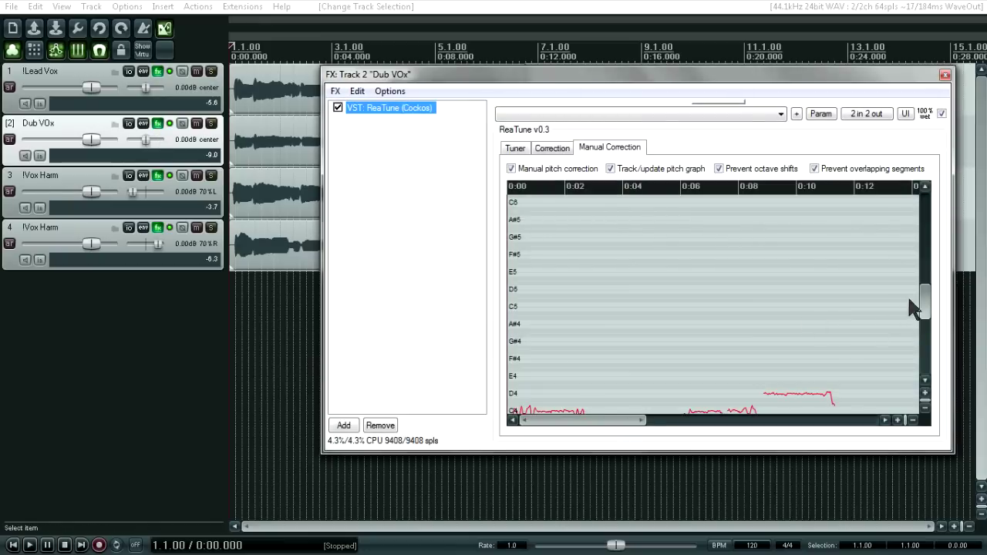
left_click_drag(928, 308, 932, 333)
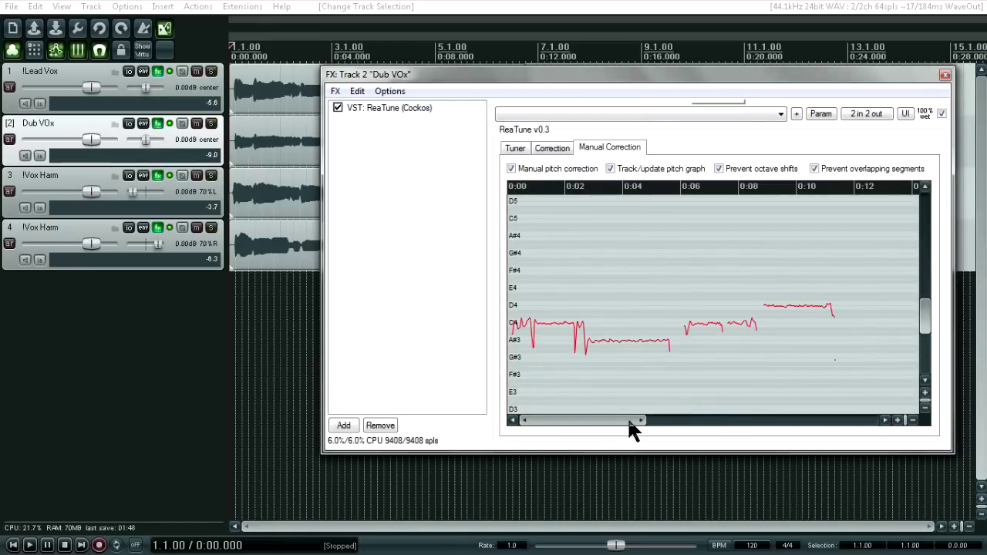
left_click_drag(530, 324, 511, 323)
mouse_move(535, 321)
left_mouse_down()
mouse_move(573, 325)
mouse_move(590, 340)
mouse_move(666, 341)
left_mouse_up()
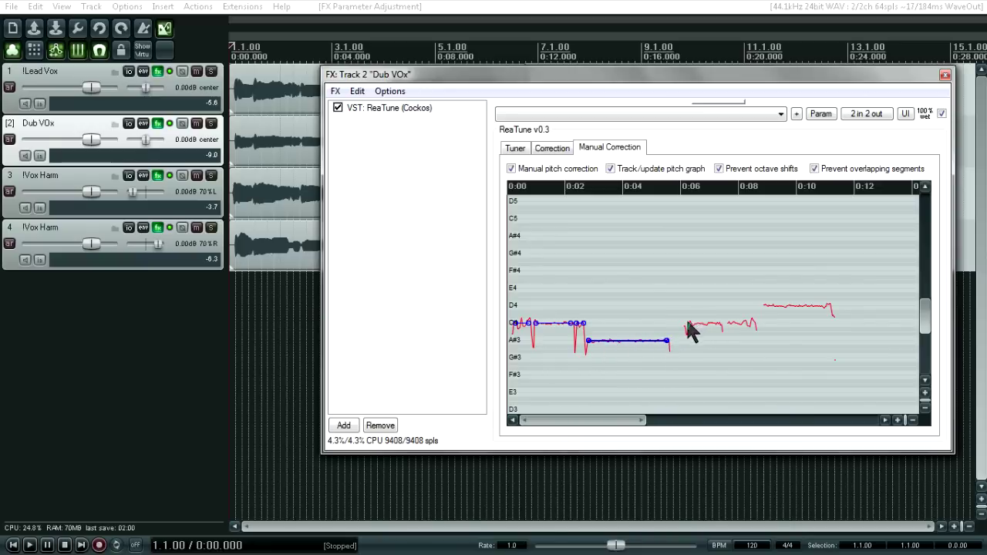
mouse_move(719, 323)
left_mouse_down()
mouse_move(690, 325)
mouse_move(804, 304)
mouse_move(836, 316)
left_mouse_up()
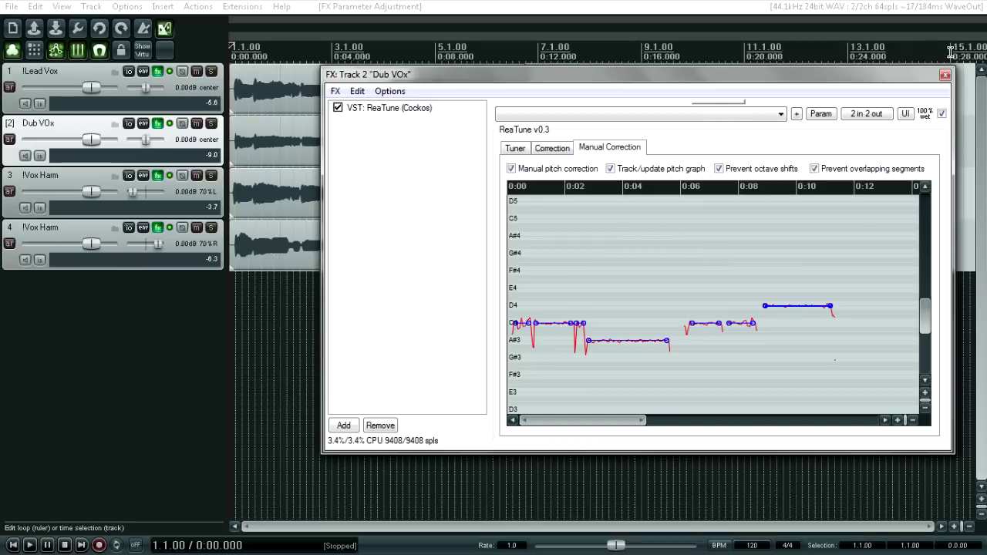
left_click(945, 76)
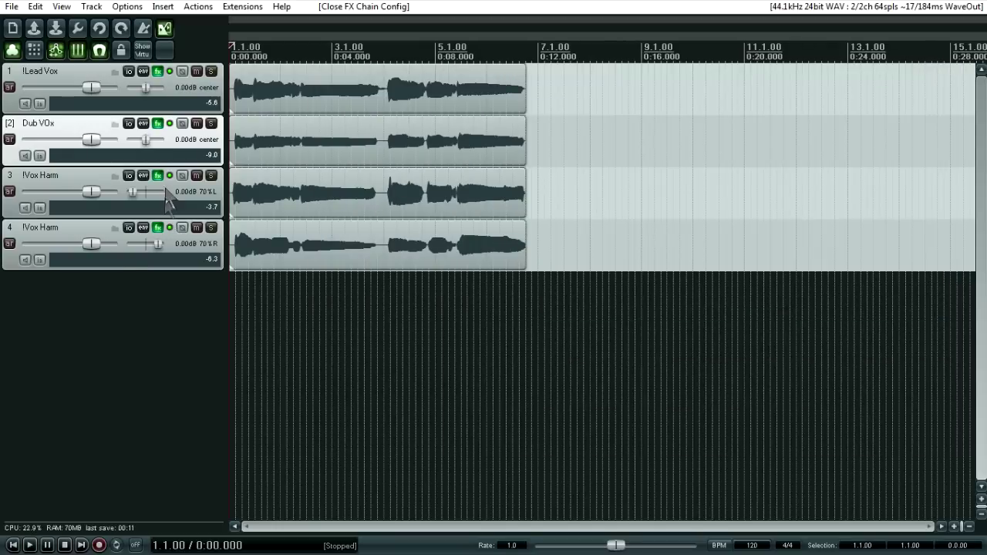
- In track 3 Vox Harm's ReaTune, draw D#4, D4, D#4 and F4 correction segments over its successive notes from the start to about 0:10.5
left_click(158, 176)
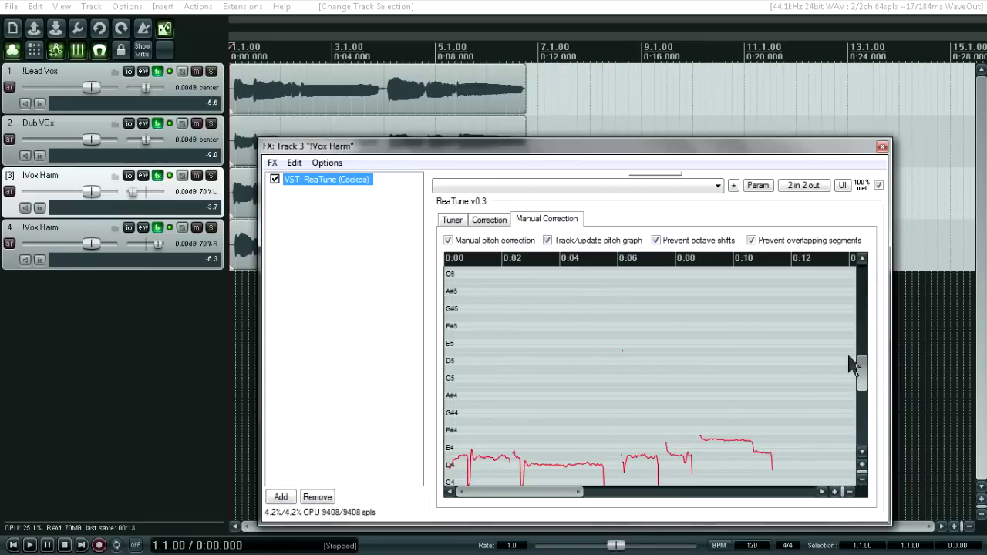
left_click_drag(864, 366, 863, 385)
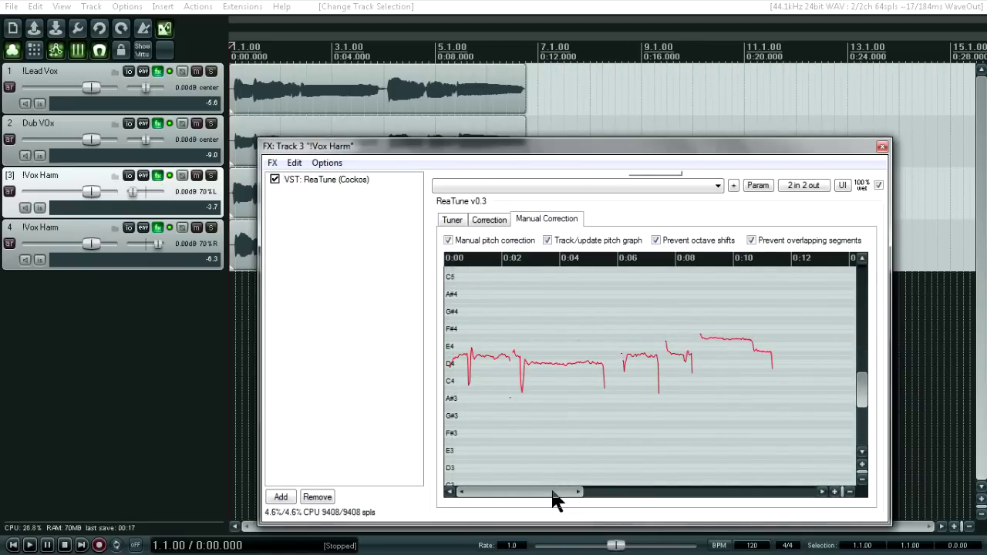
mouse_move(465, 357)
left_mouse_down()
mouse_move(451, 357)
mouse_move(517, 357)
left_mouse_up()
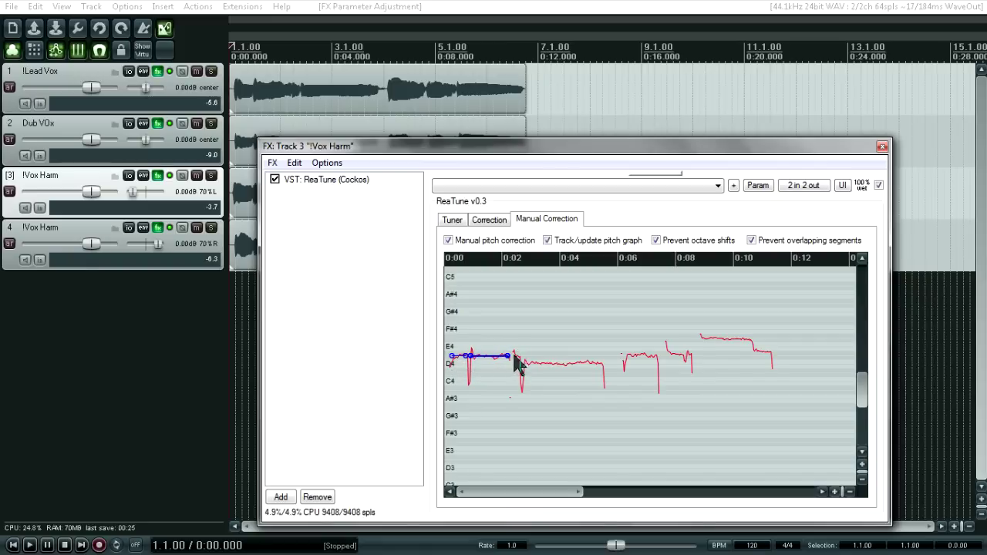
mouse_move(518, 356)
left_mouse_down()
mouse_move(697, 363)
mouse_move(687, 357)
mouse_move(749, 339)
left_mouse_up()
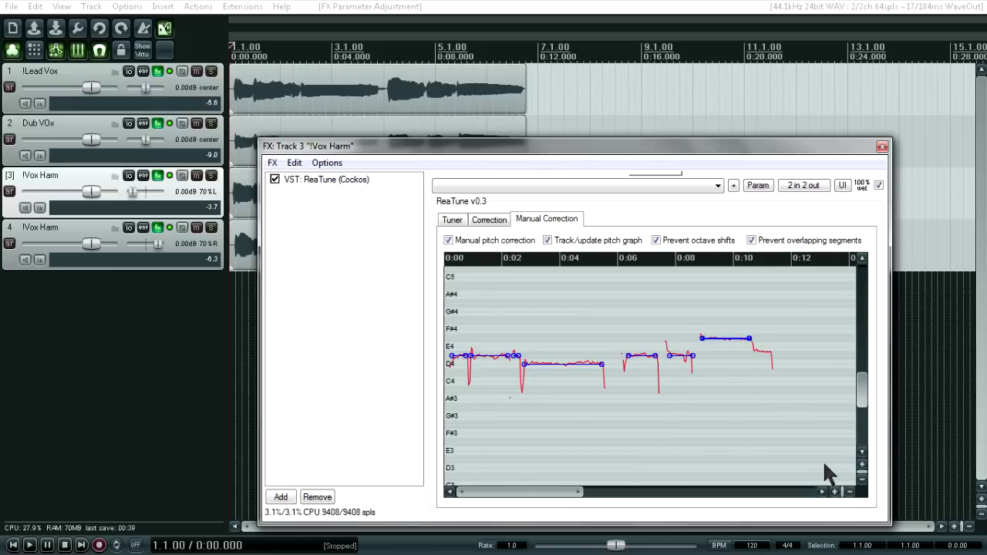
- Draw a D#4 correction segment over the closing lower part of track 3's final note, from about 0:10.7 to 0:11.2
left_click(834, 491)
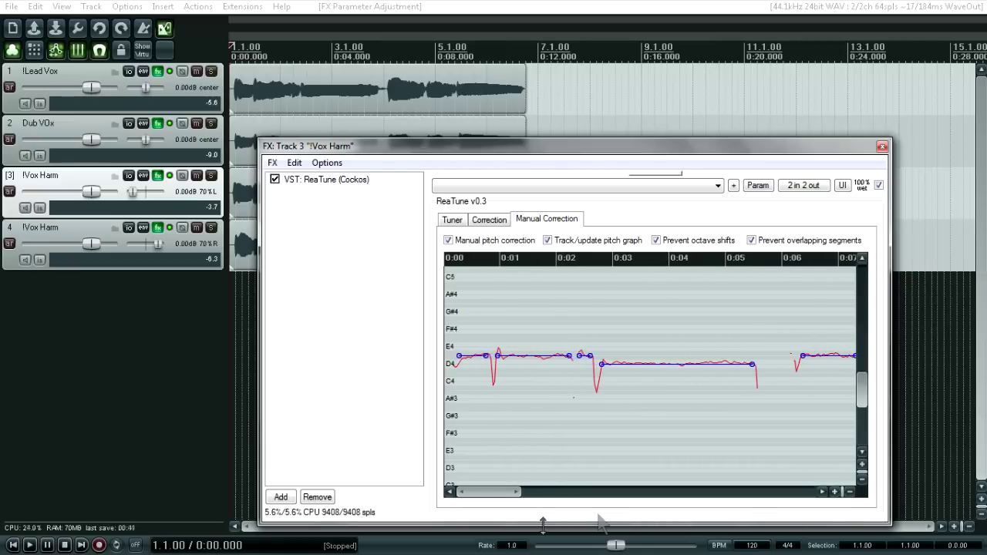
left_click_drag(495, 491, 573, 492)
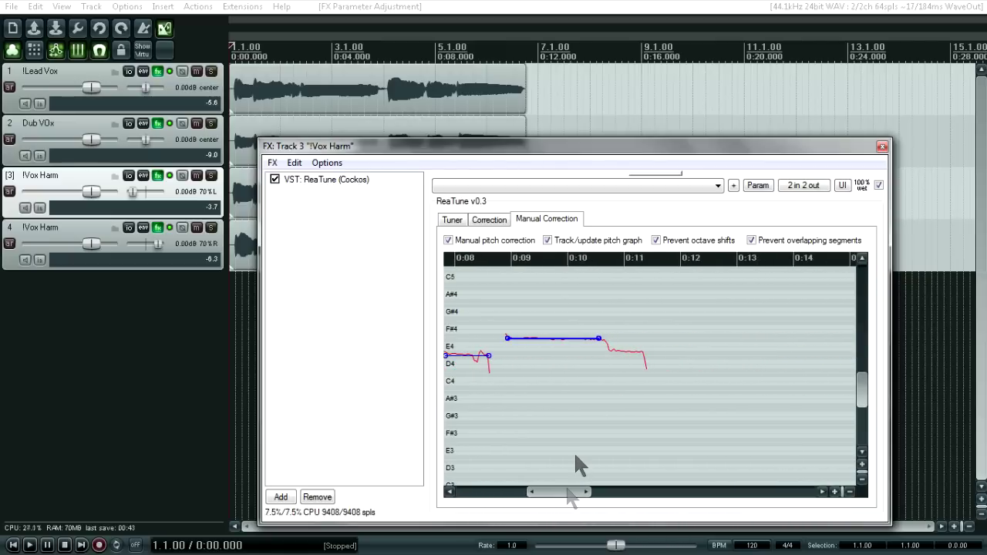
left_click(863, 466)
left_click(863, 465)
left_click(862, 466)
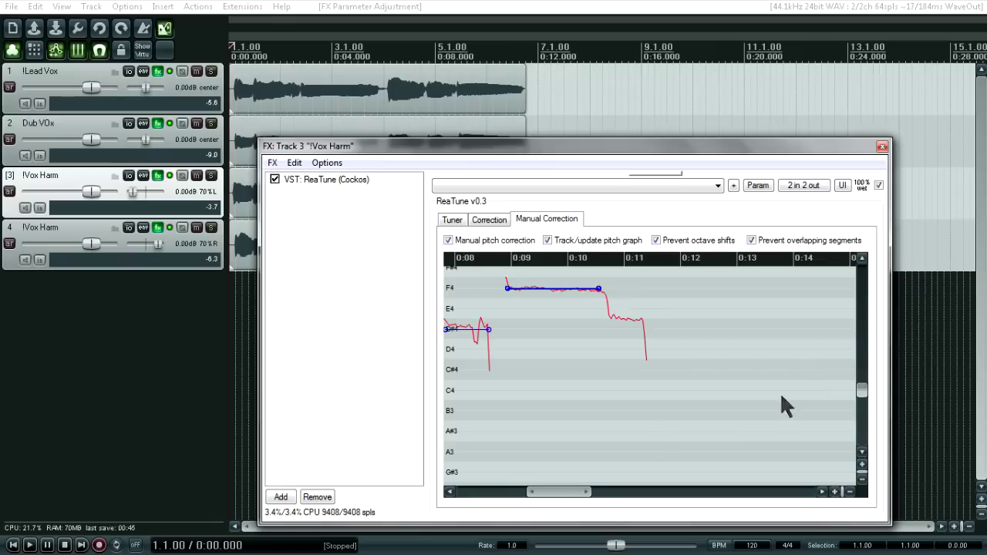
left_click_drag(573, 496, 564, 488)
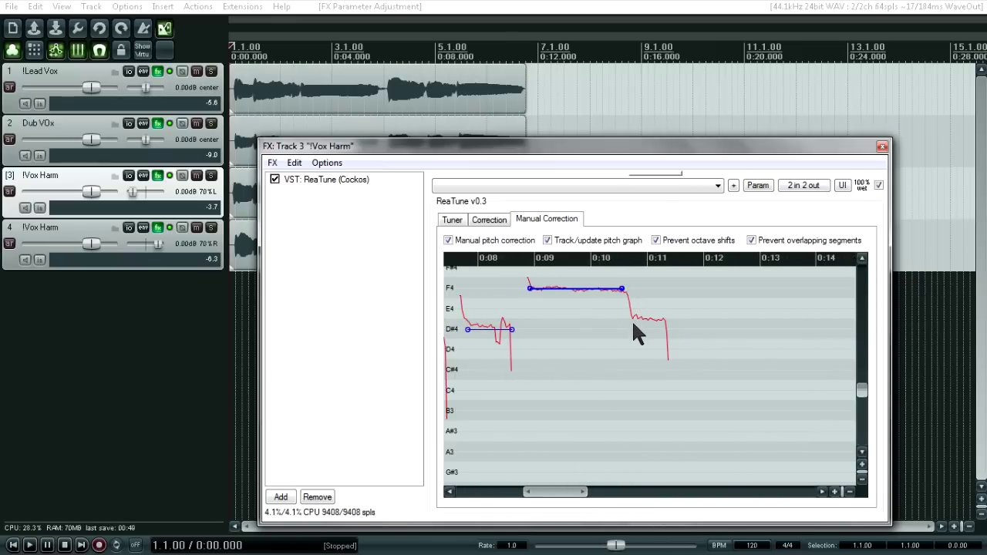
left_click_drag(632, 329, 667, 330)
- Link track 3's F4 and final D#4 segments with a sloping segment, fit its ends to the pitch trace, and close the FX chain
left_click_drag(624, 289, 635, 334)
mouse_move(631, 297)
left_mouse_down()
mouse_move(630, 305)
mouse_move(625, 294)
left_mouse_up()
left_click(626, 305)
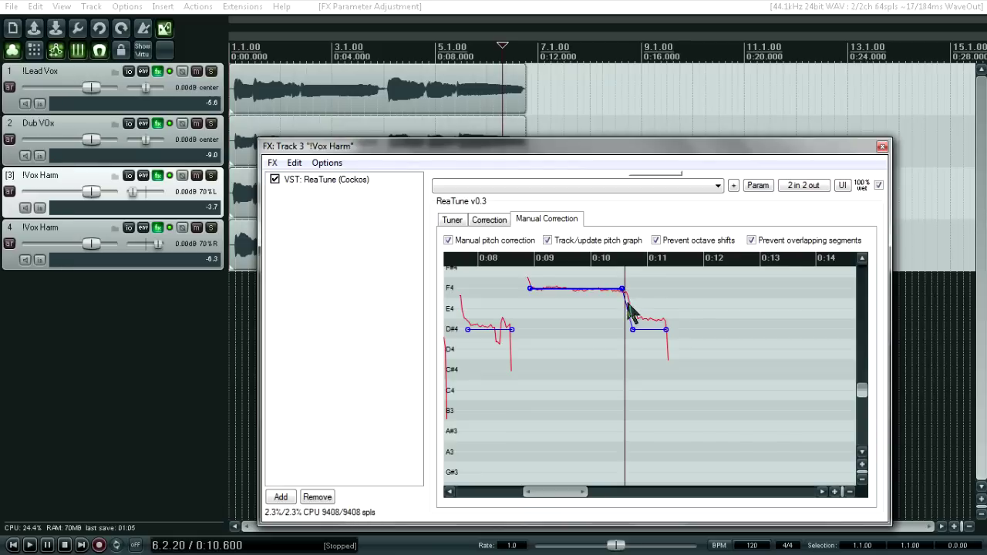
left_click(630, 314)
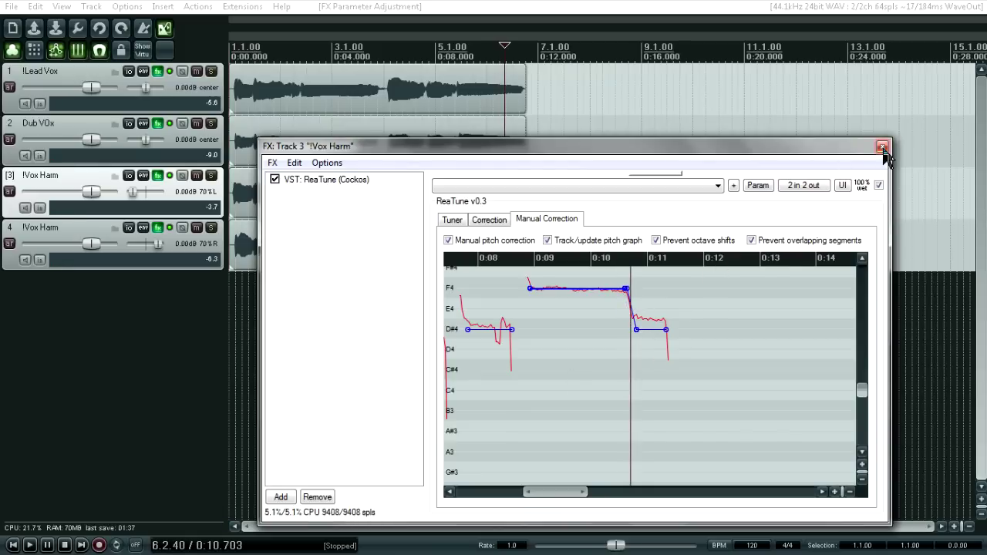
left_click_drag(636, 330, 635, 330)
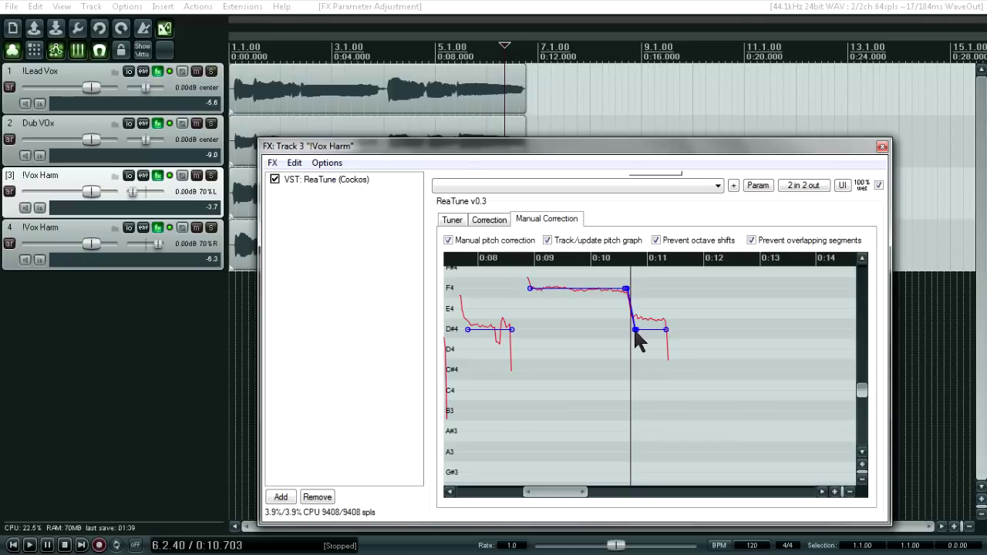
left_click(882, 145)
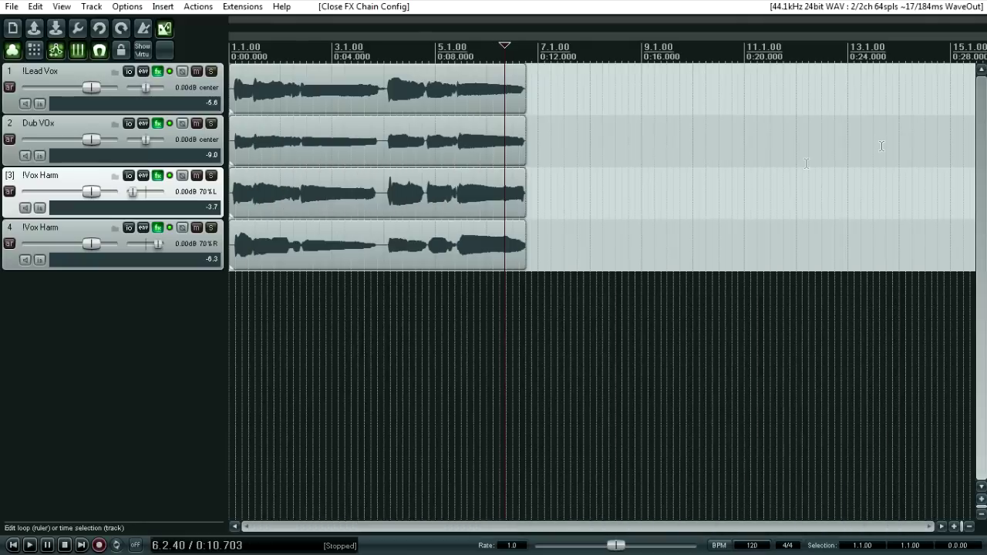
- In track 4 Vox Harm's ReaTune, draw a D#4 segment over about the first 2.6 seconds and a D4 segment from about 0:02.8 to 0:05.6
left_click(158, 227)
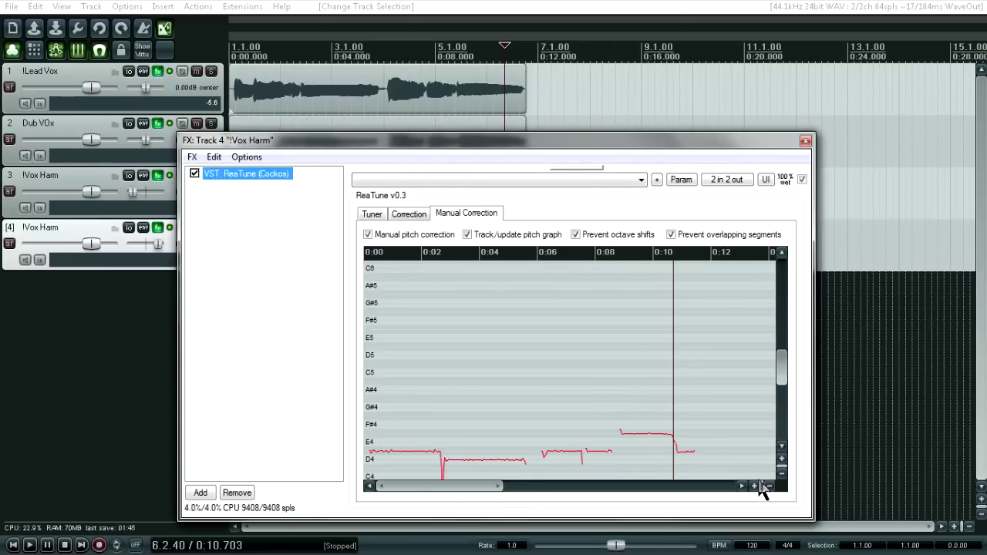
left_click_drag(783, 359, 786, 393)
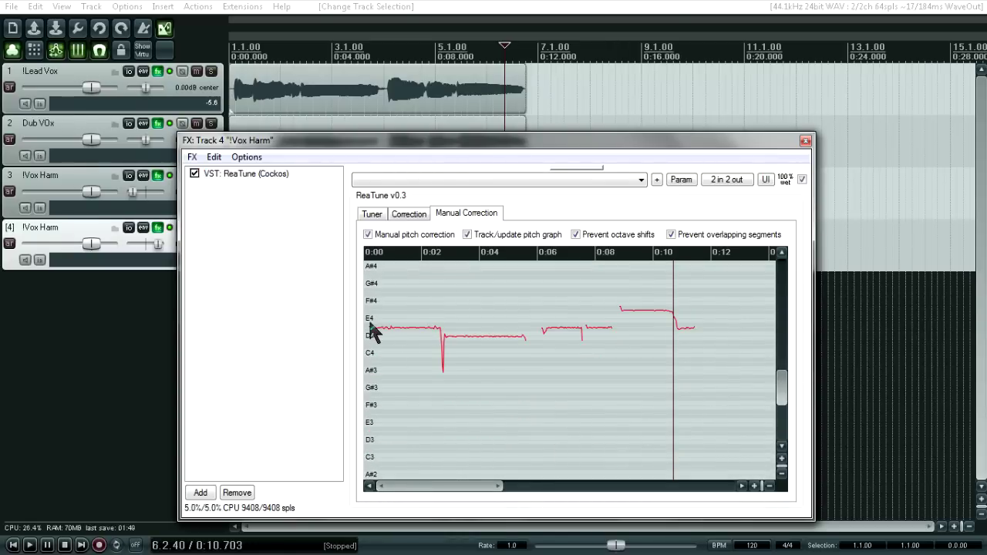
left_click(755, 486)
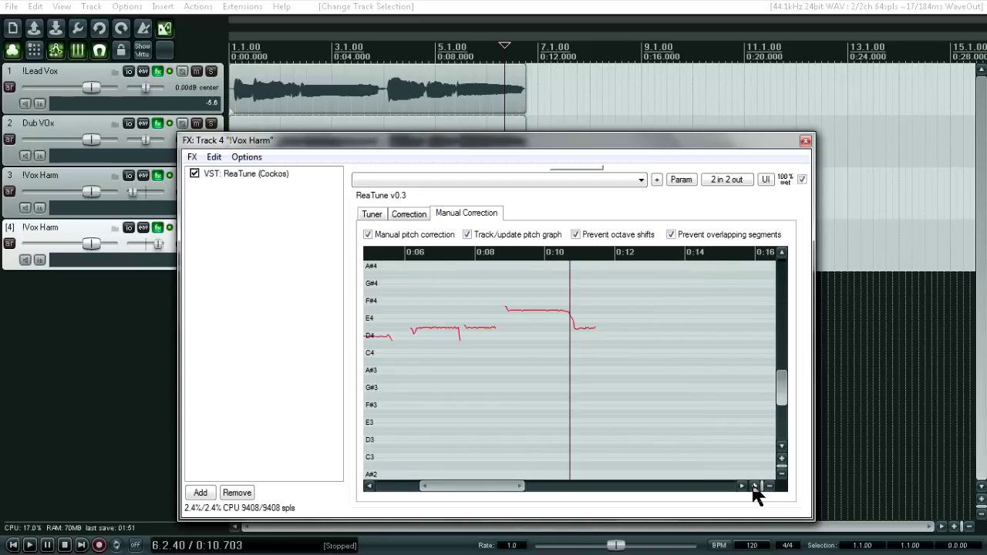
left_click(754, 487)
left_click_drag(465, 486, 378, 486)
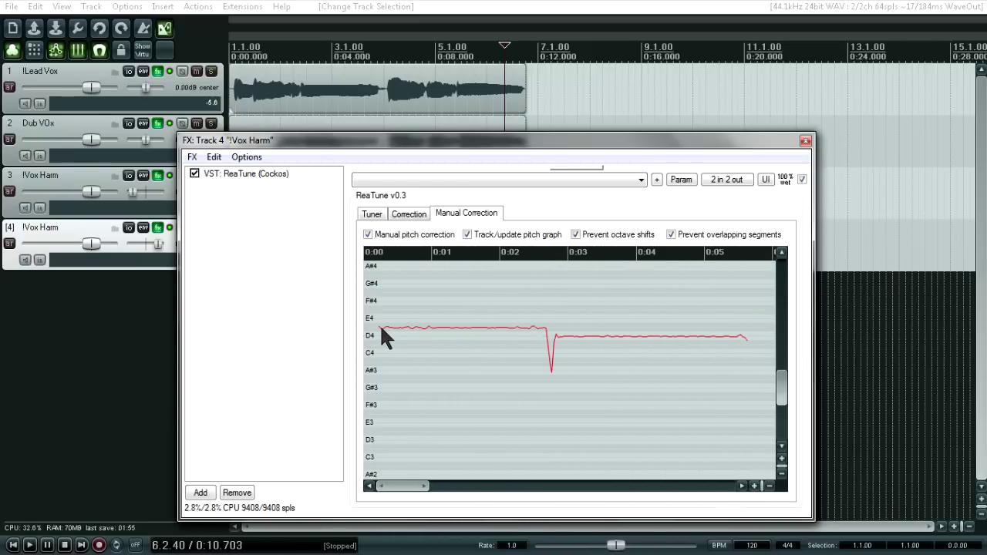
left_click_drag(381, 328, 543, 328)
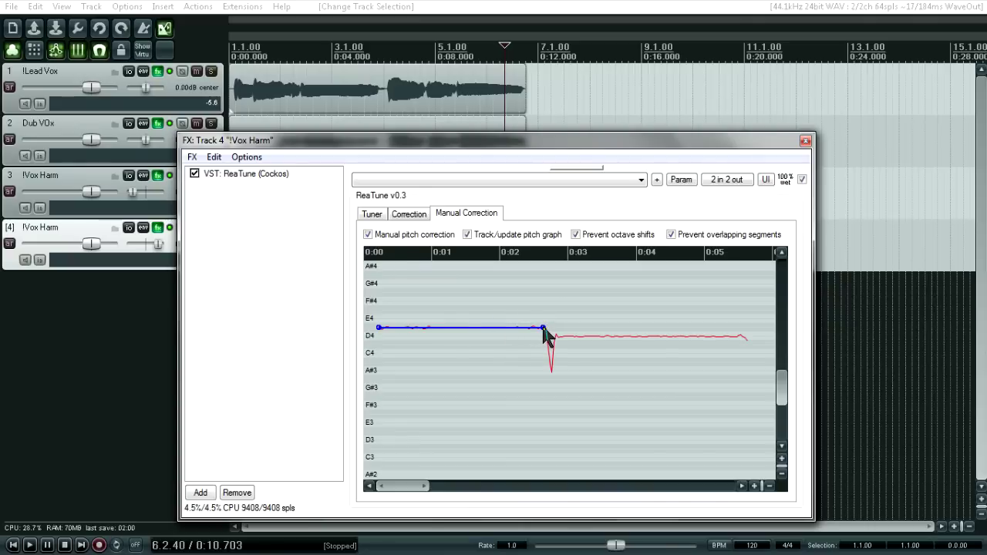
mouse_move(556, 337)
left_mouse_down()
mouse_move(632, 324)
mouse_move(737, 337)
left_mouse_up()
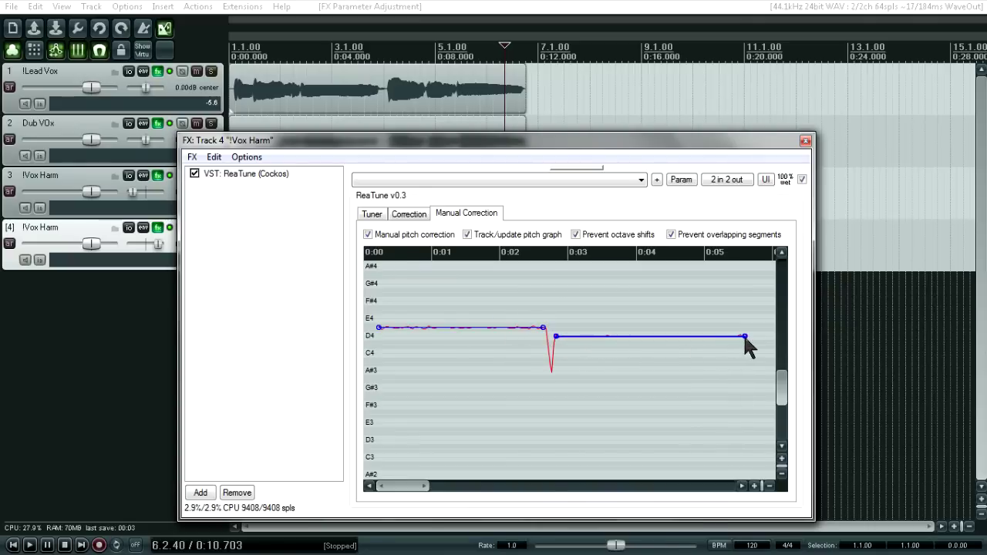
- Draw two D#4 segments over track 4's notes between 0:06 and about 0:08.6, and an F4 segment from about 0:09 to 0:10.6
left_click_drag(414, 485, 461, 486)
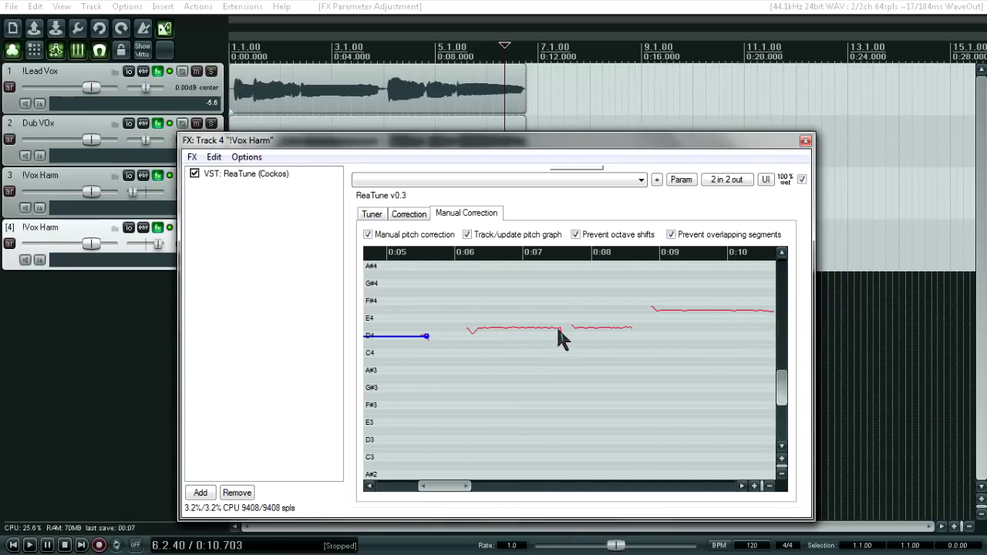
left_click_drag(560, 328, 487, 337)
left_click_drag(575, 329, 614, 340)
left_click_drag(442, 485, 463, 486)
left_click_drag(490, 309, 607, 319)
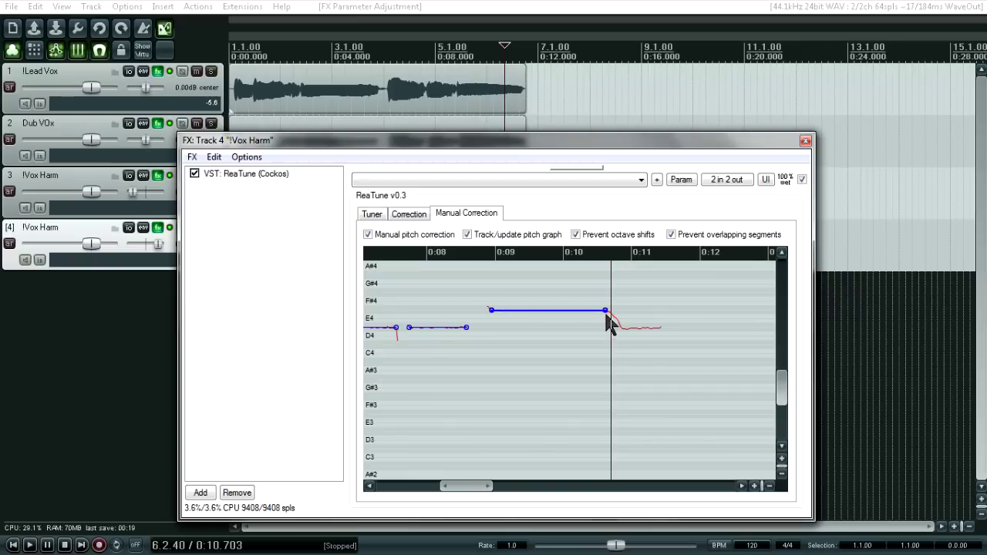
- Draw a D#4 correction segment over the closing lower part of track 4's final note, from about 0:10.9 to 0:11.4
left_click(755, 485)
left_click(754, 485)
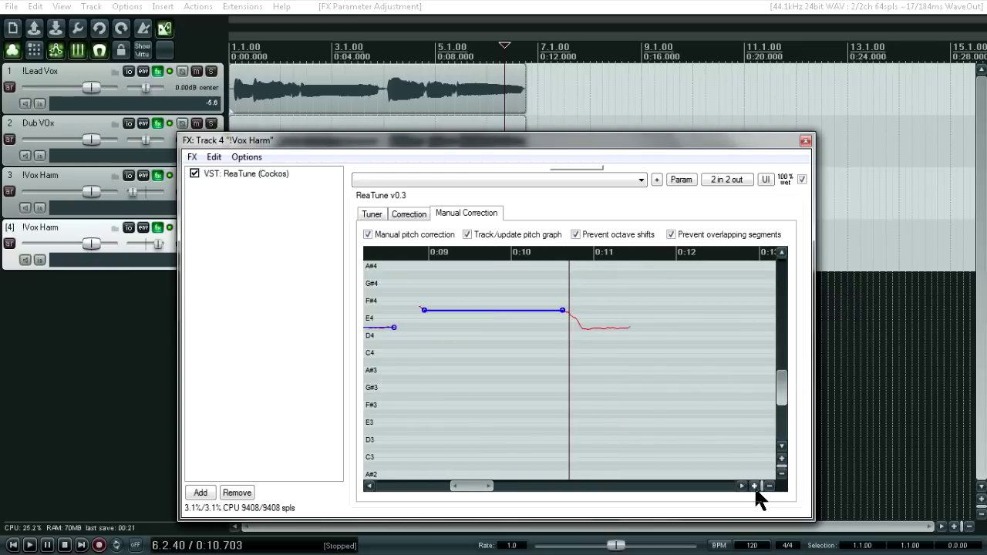
left_click(782, 458)
left_click(782, 459)
left_click(782, 459)
left_click(782, 459)
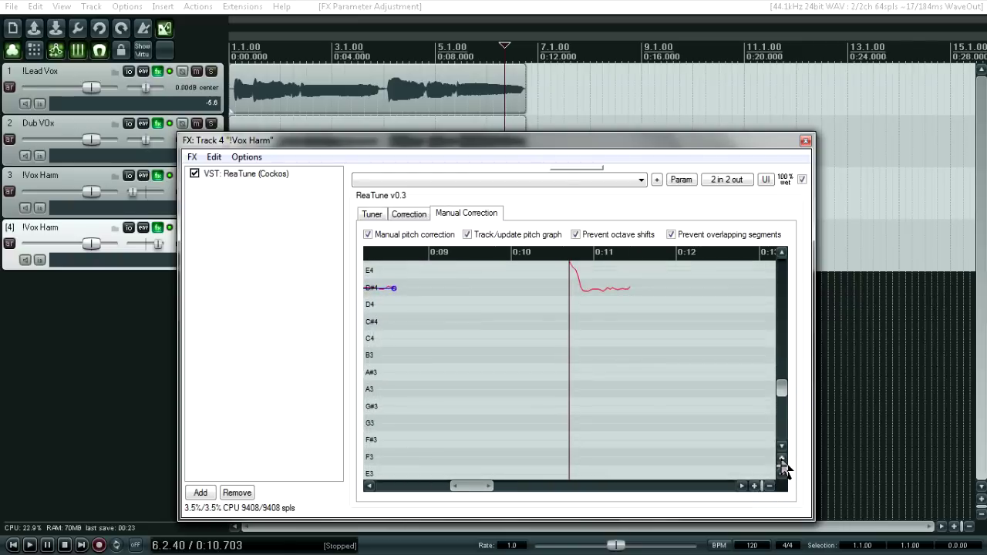
left_click_drag(783, 392, 783, 384)
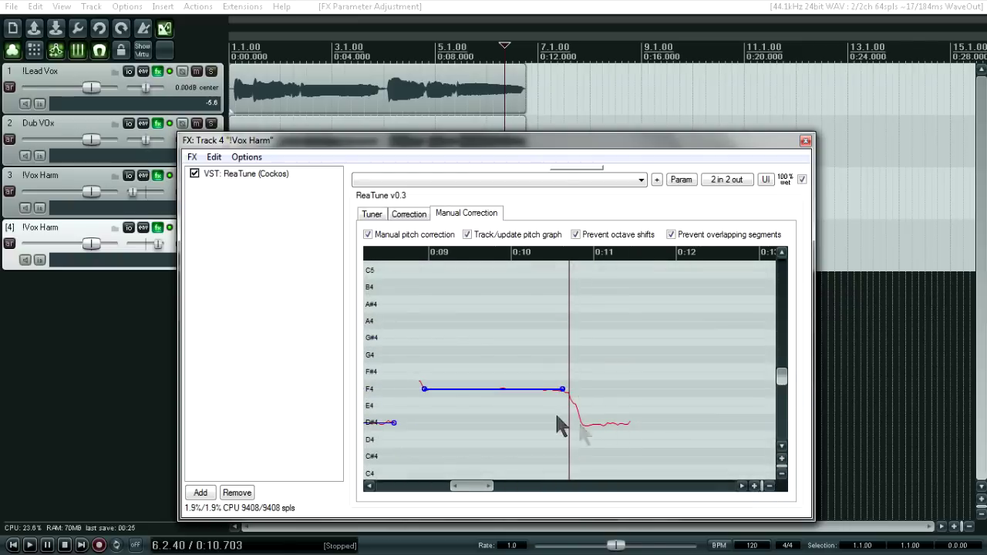
left_click_drag(585, 423, 613, 425)
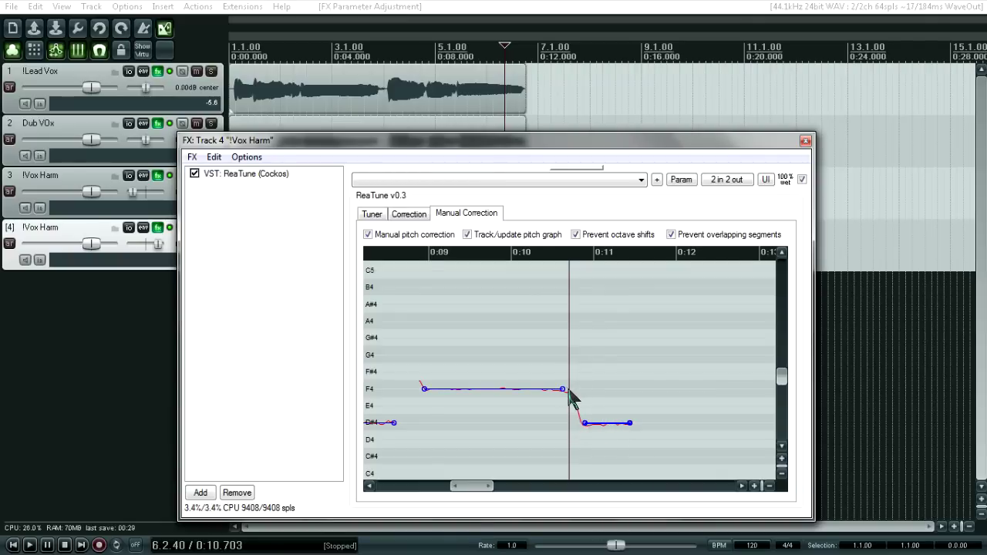
- Link track 4's F4 and final D#4 segments with a sloping segment, extend the F4 segment to meet it, and close the FX chain
left_click_drag(569, 391, 585, 423)
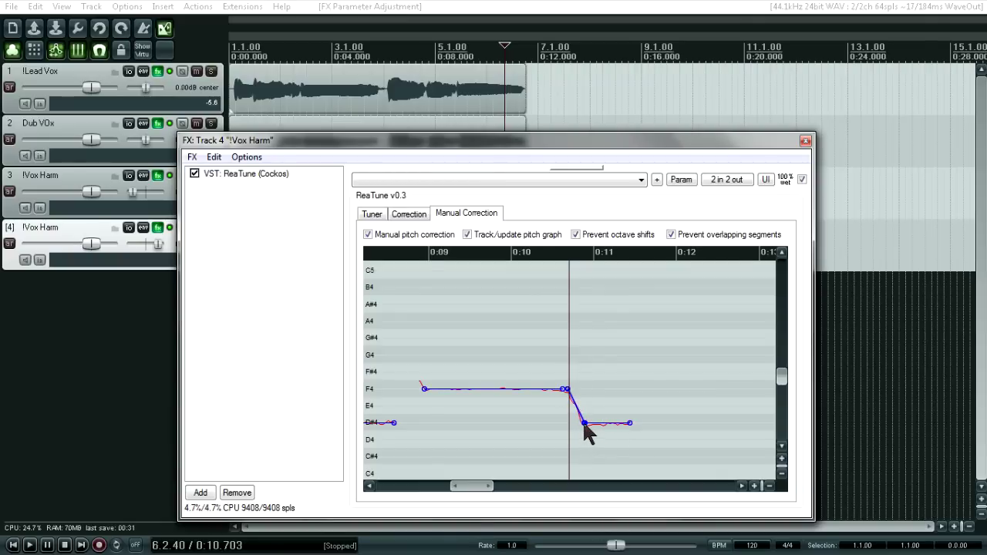
left_click(566, 393)
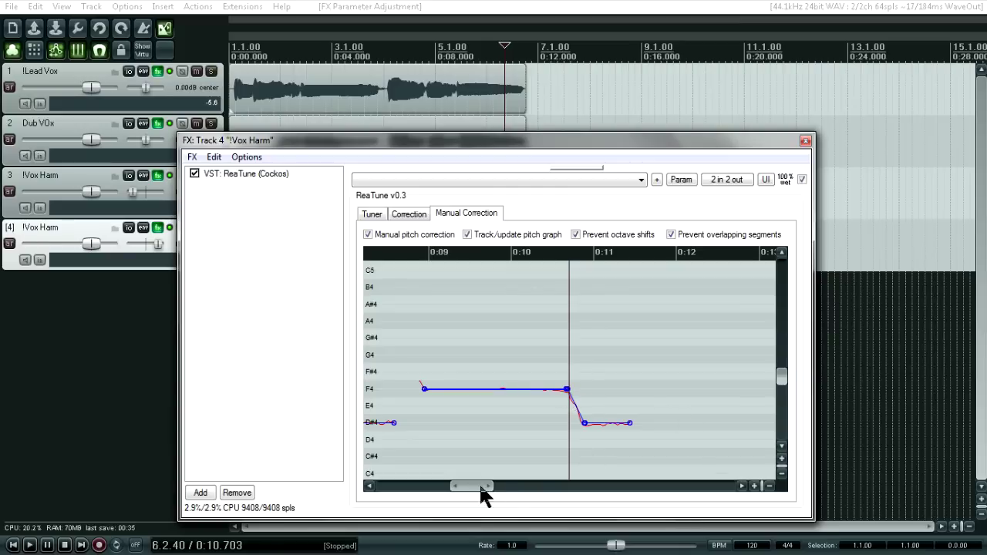
left_click_drag(478, 486, 466, 485)
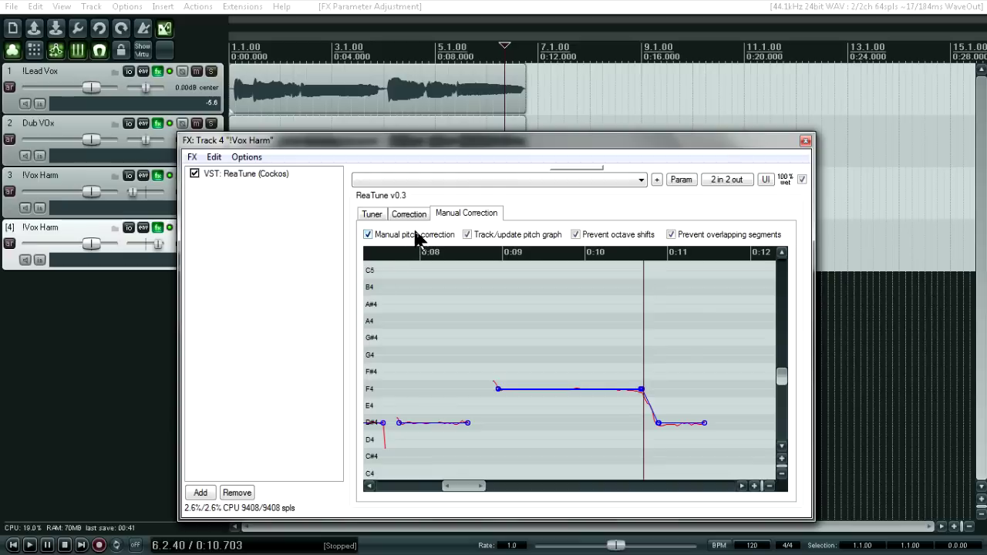
left_click(806, 140)
- Play the project from the start to hear all four corrected vocal tracks together
left_click(12, 545)
left_click(30, 544)
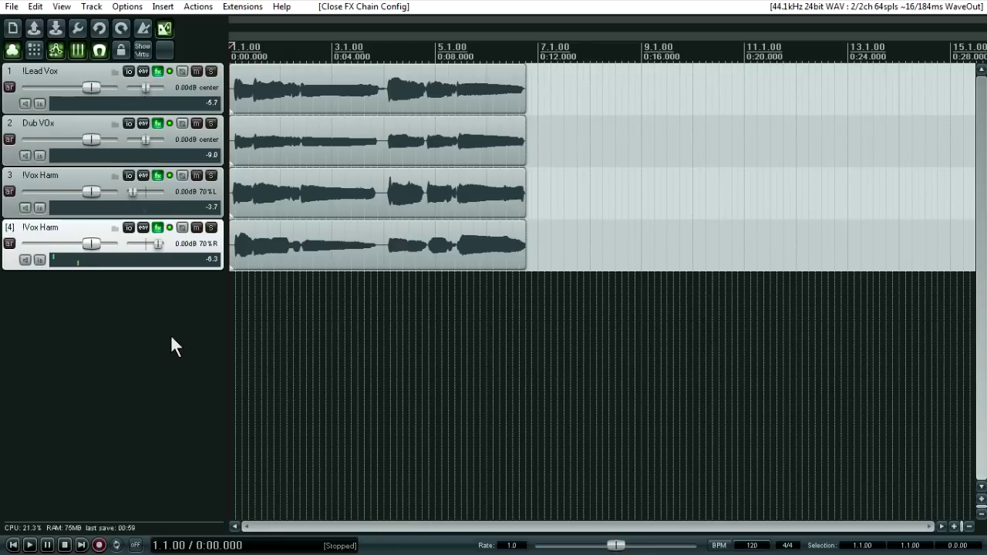
key("space")
- Reopen track 3 Vox Harm's ReaTune and move its window away from the track controls
left_click(160, 182)
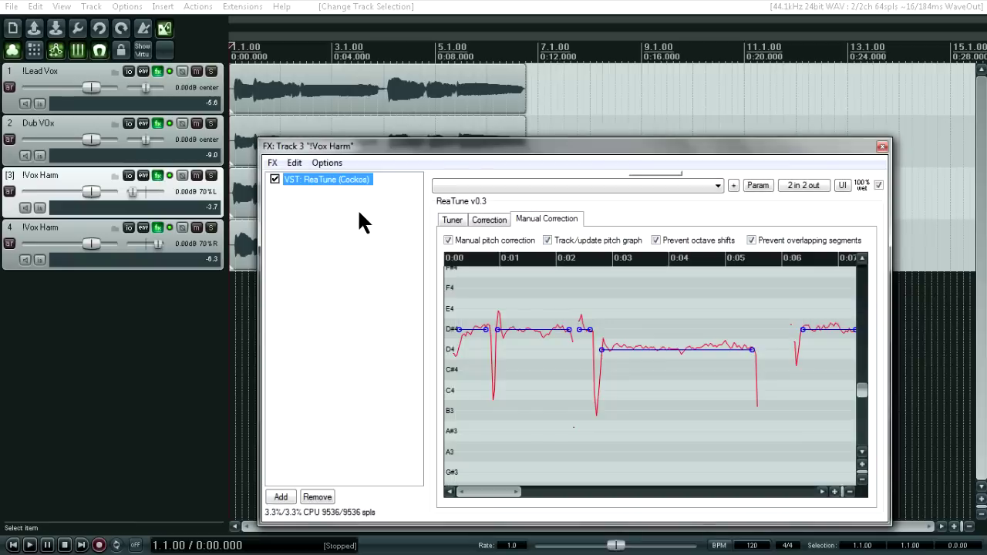
left_click_drag(472, 148, 576, 33)
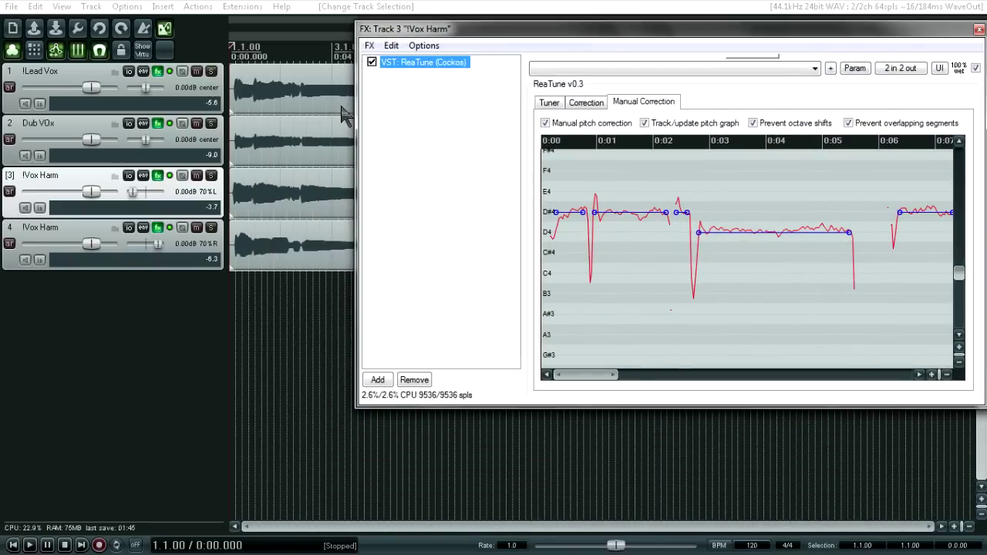
- Open track 2 Dub Vox's ReaTune, move its window clear of the track controls, and solo tracks 2 and 3
left_click(160, 123)
left_click_drag(364, 77, 38, 241)
left_click(211, 123)
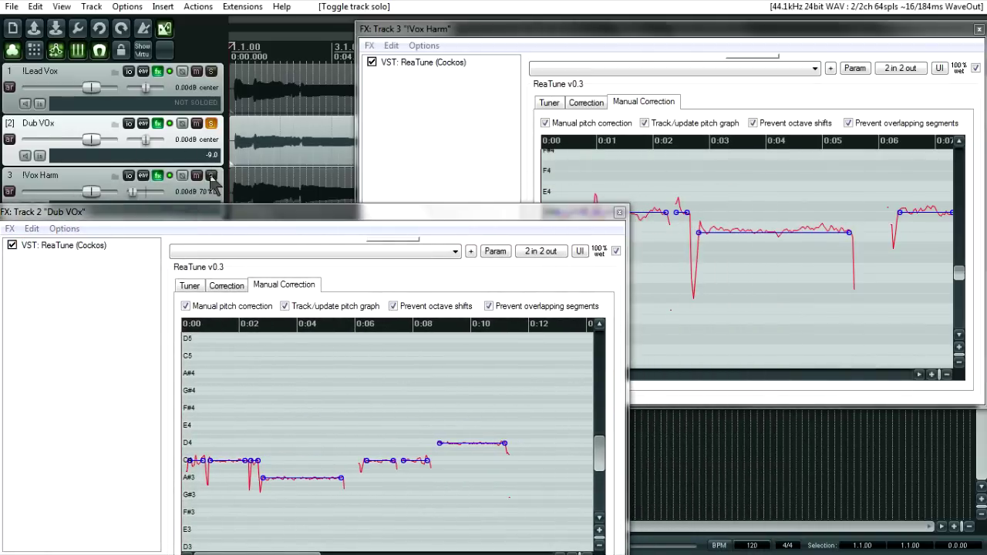
left_click(211, 176)
- Pan track 2 to 40% left and track 3 to 40% right while playing the two soloed vocals together
left_click_drag(238, 214, 245, 107)
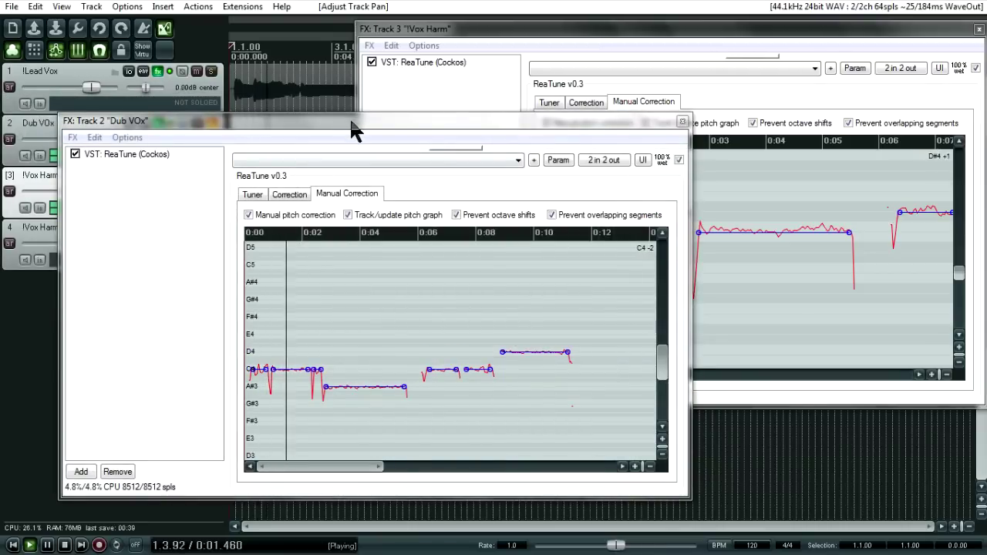
left_click_drag(351, 119, 345, 231)
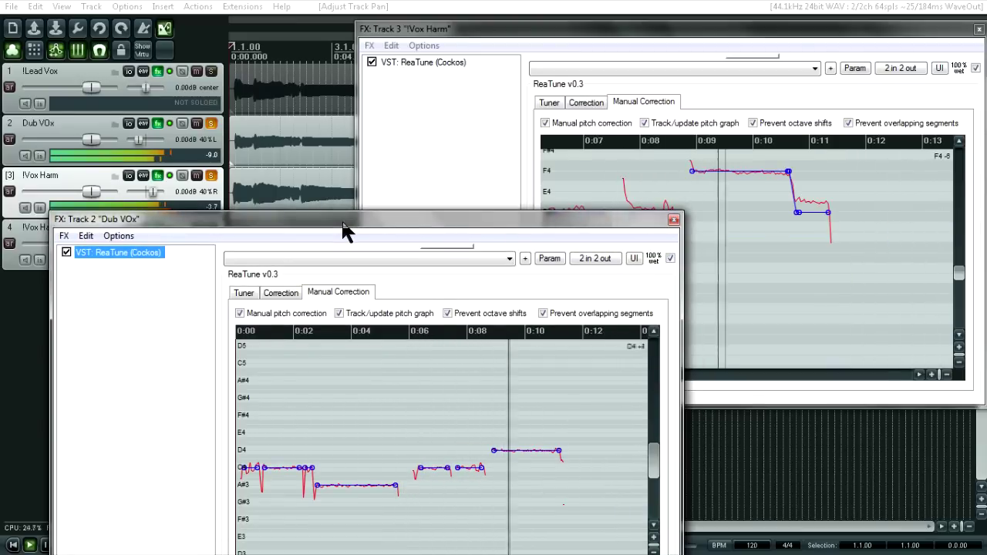
key("space")
- Arrange the ReaTune windows of tracks 2 and 3 side by side, with track 3's pitch graph showing its beginning
left_click_drag(344, 225, 78, 162)
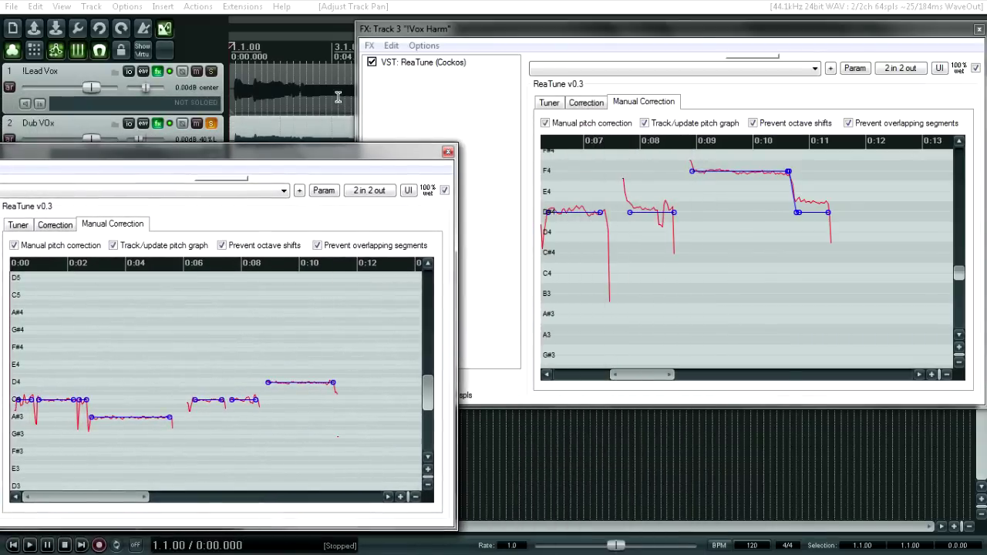
left_click_drag(482, 35, 477, 85)
left_click_drag(623, 418, 534, 422)
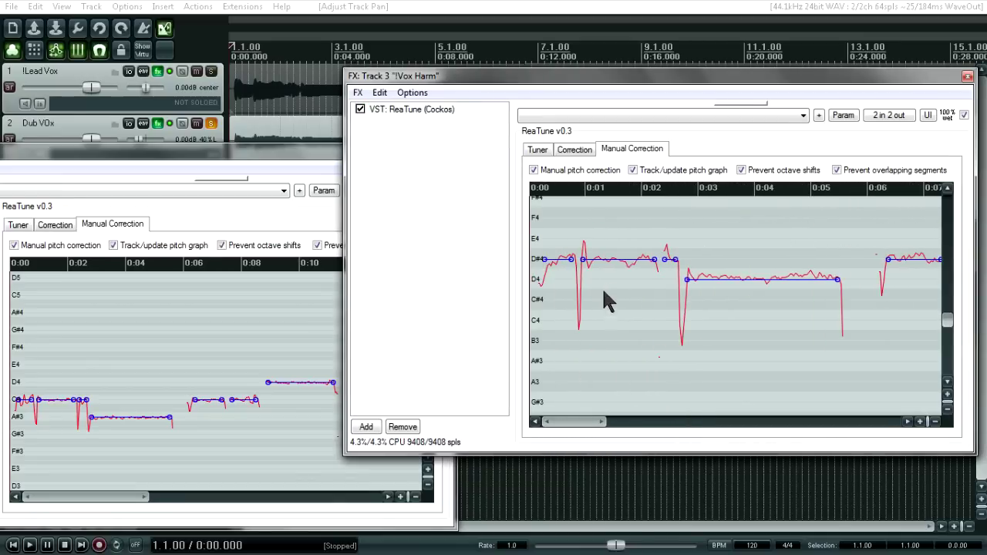
left_click_drag(240, 160, 284, 140)
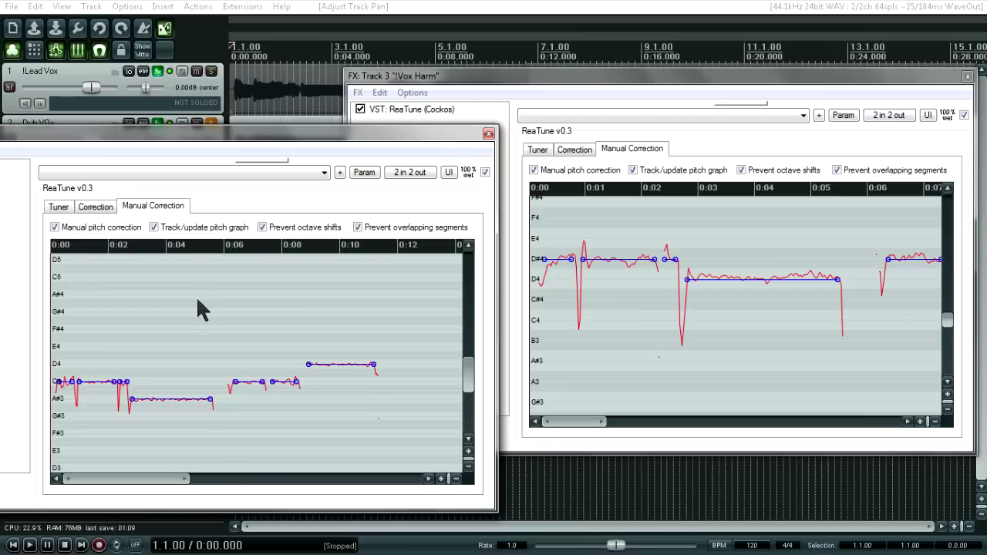
- Raise track 2's first C4 correction segment to D#4 and adjust its ends to span the first note
left_click(441, 478)
left_click(441, 478)
left_click(442, 478)
scroll(346, 405, "up", 1)
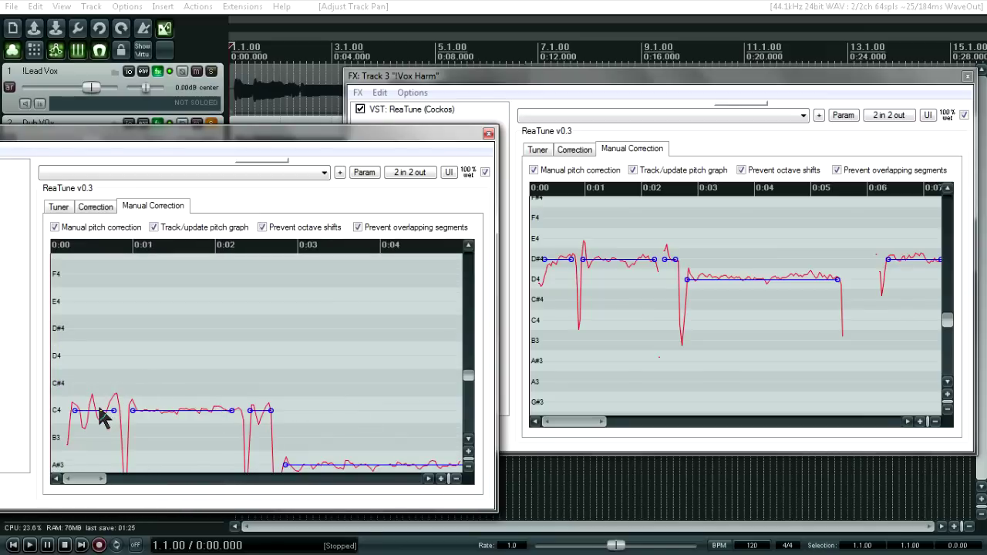
left_click_drag(98, 410, 94, 333)
left_click_drag(108, 329, 115, 329)
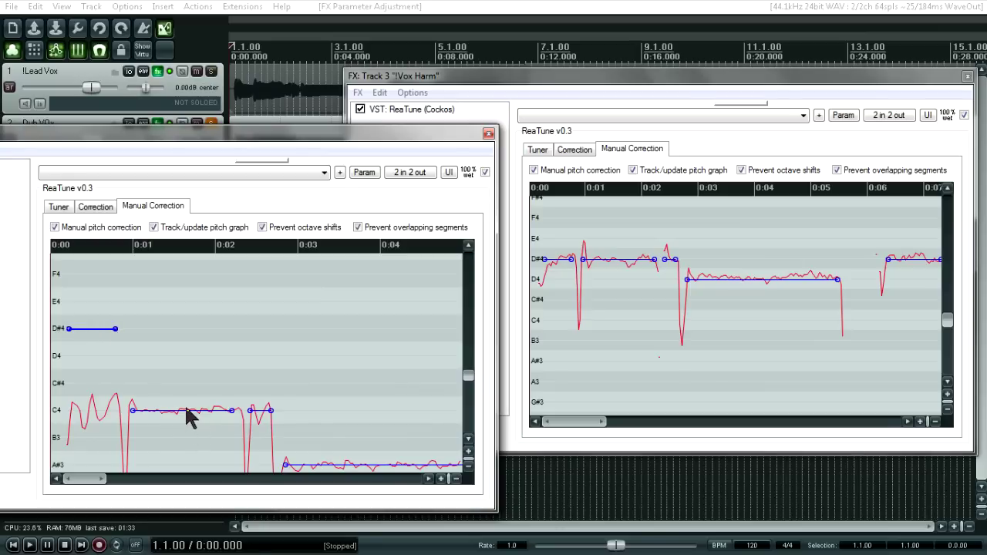
- Raise track 2's second and third correction segments to D#4 and extend the second one towards its note's end
left_click_drag(186, 409, 184, 356)
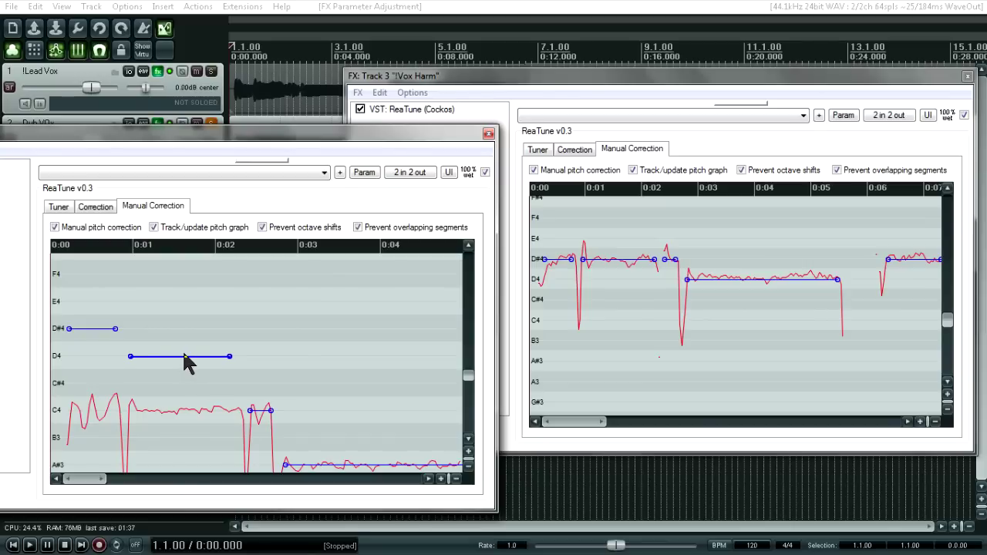
left_click_drag(230, 358, 241, 357)
left_click_drag(265, 417, 263, 362)
left_click_drag(202, 354, 198, 325)
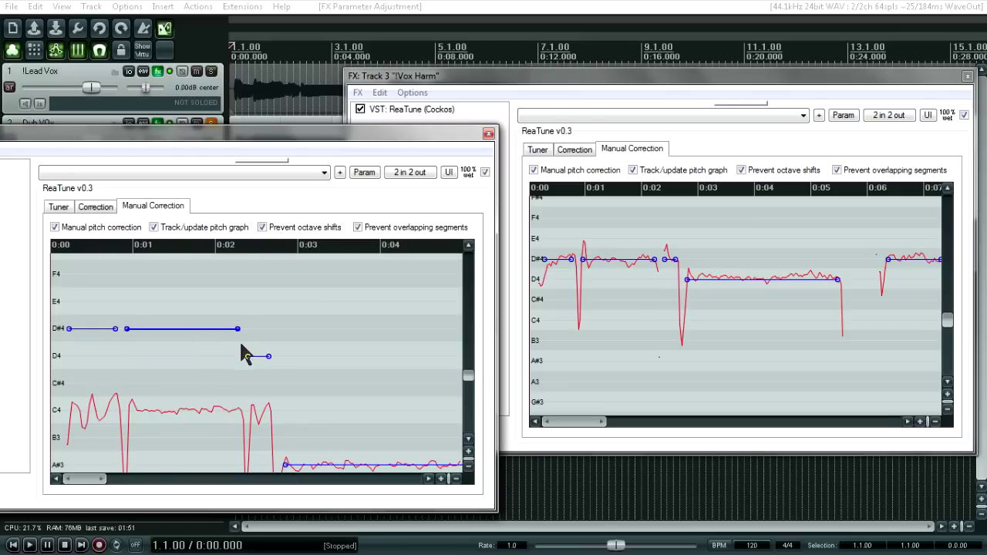
left_click_drag(257, 357, 254, 333)
- Raise track 2's long A#3 segment to D4 and extend it to the end of its note at about 0:05.6
left_click_drag(87, 481, 97, 480)
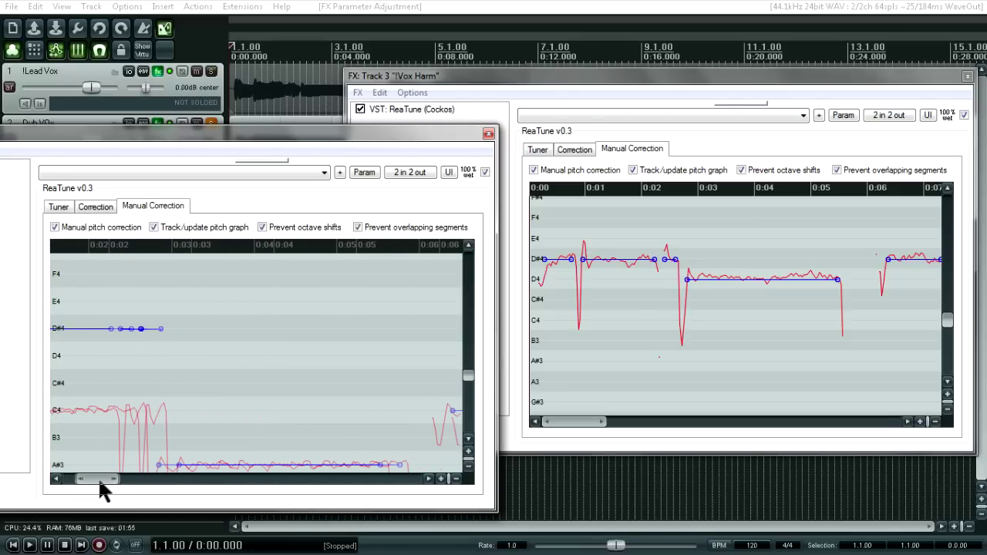
left_click_drag(194, 466, 193, 357)
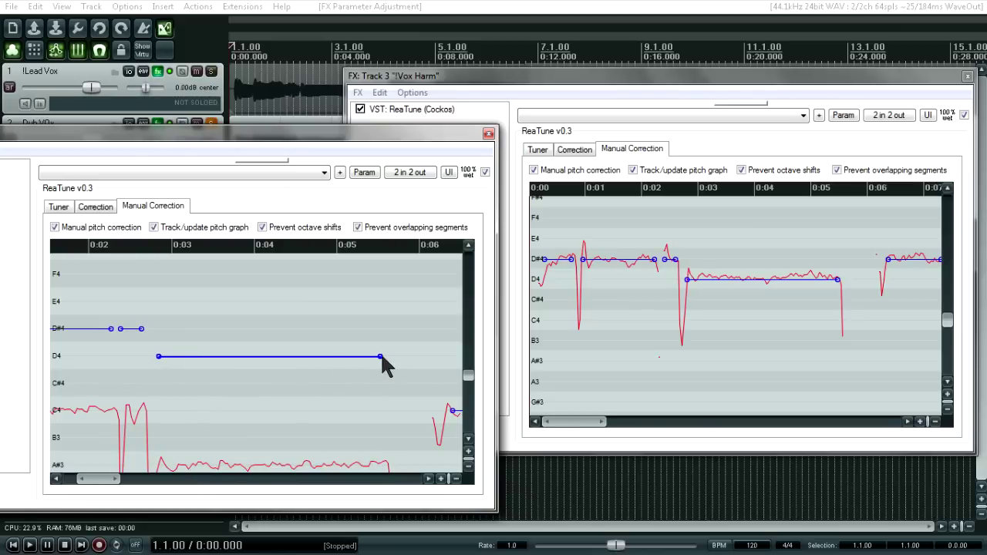
left_click_drag(381, 357, 389, 358)
- Raise track 2's two C4 segments between 0:06 and 0:09 to D4 and lengthen the second one
left_click_drag(93, 481, 136, 480)
left_click_drag(562, 424, 615, 425)
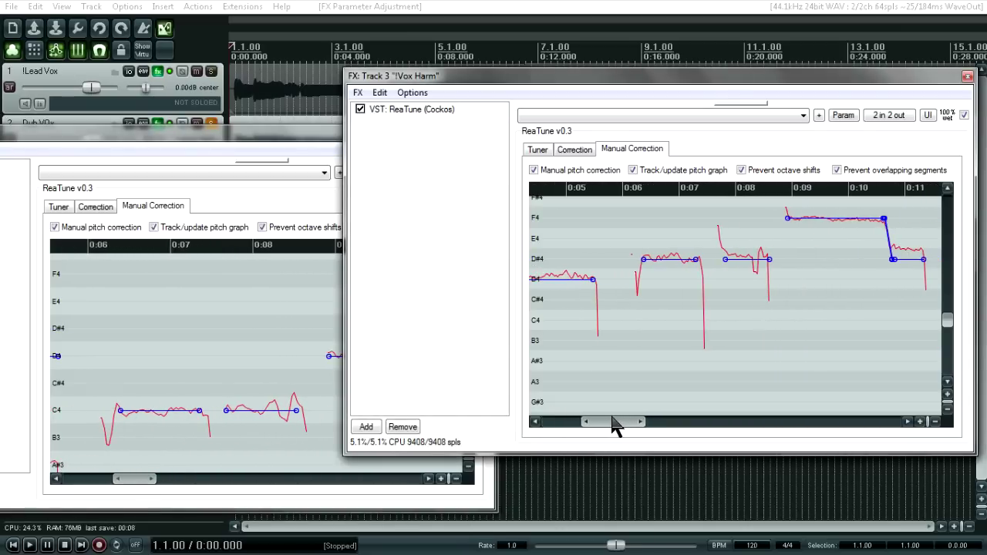
left_click(198, 145)
left_click_drag(158, 414, 158, 359)
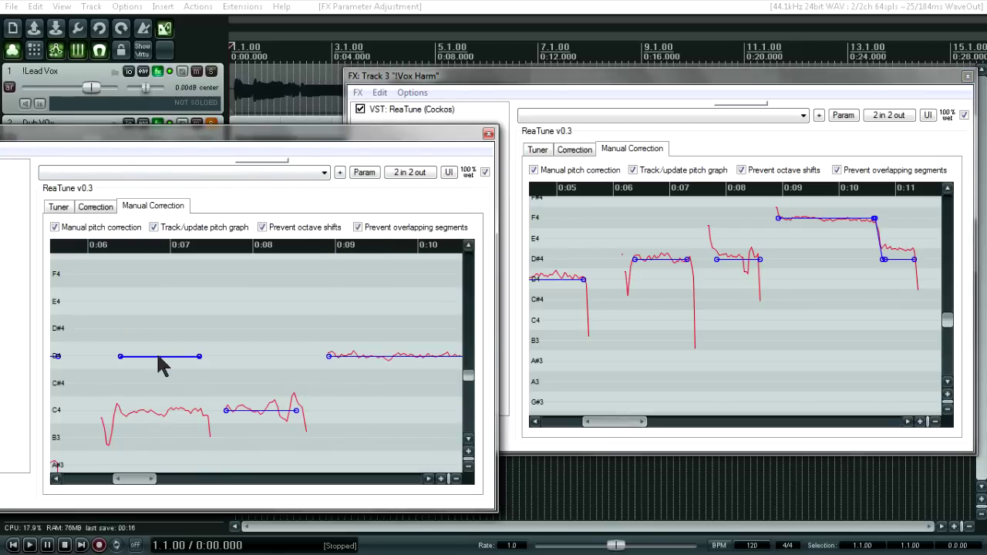
left_click_drag(261, 413, 300, 357)
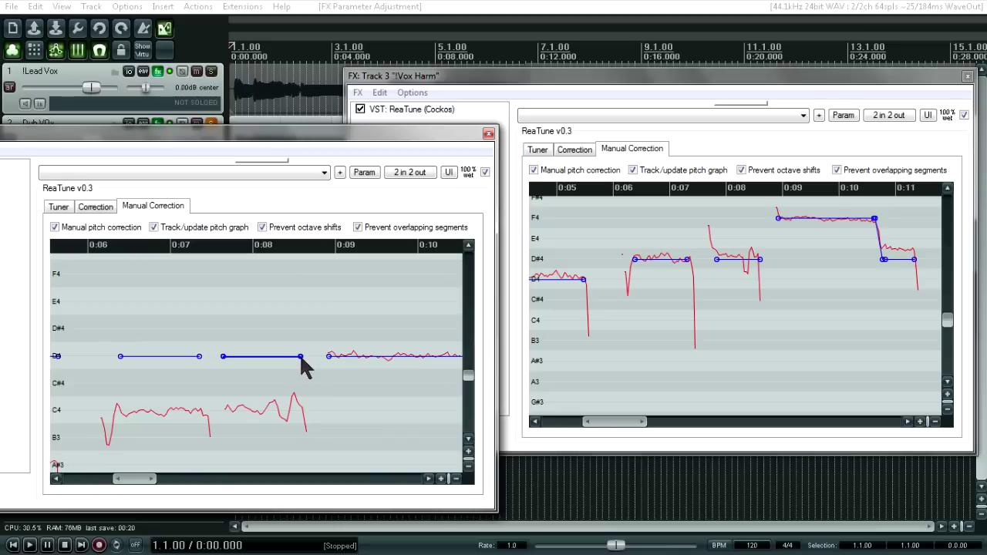
- Raise track 2's final D4 segment to F4 and shorten its end to about 0:10.6
left_click_drag(129, 480, 159, 480)
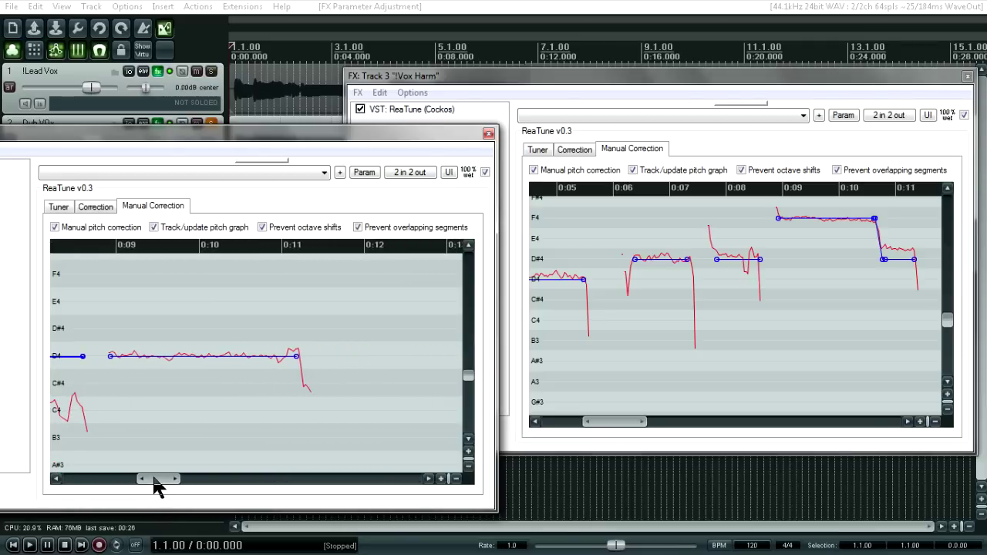
left_click(175, 354)
left_click_drag(176, 353, 174, 277)
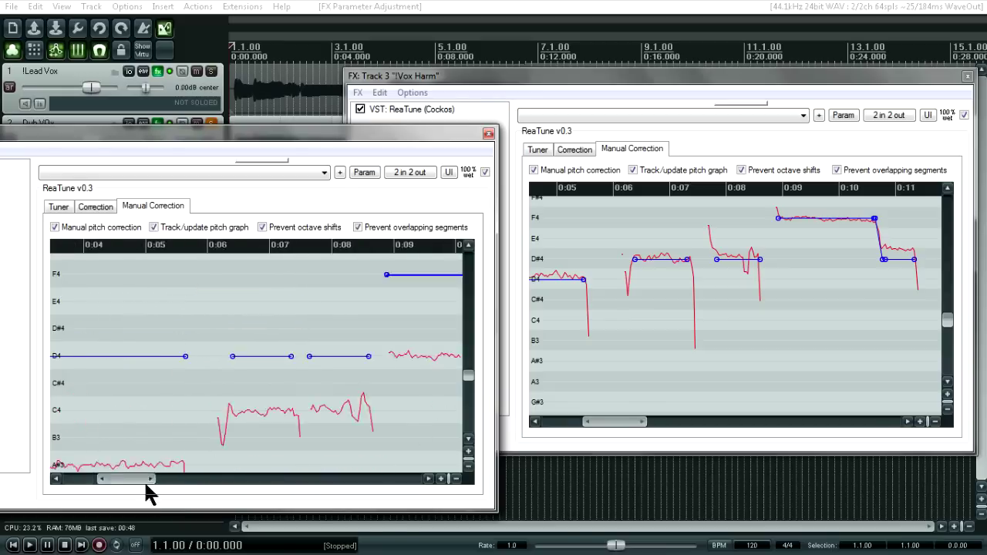
left_click_drag(144, 481, 174, 489)
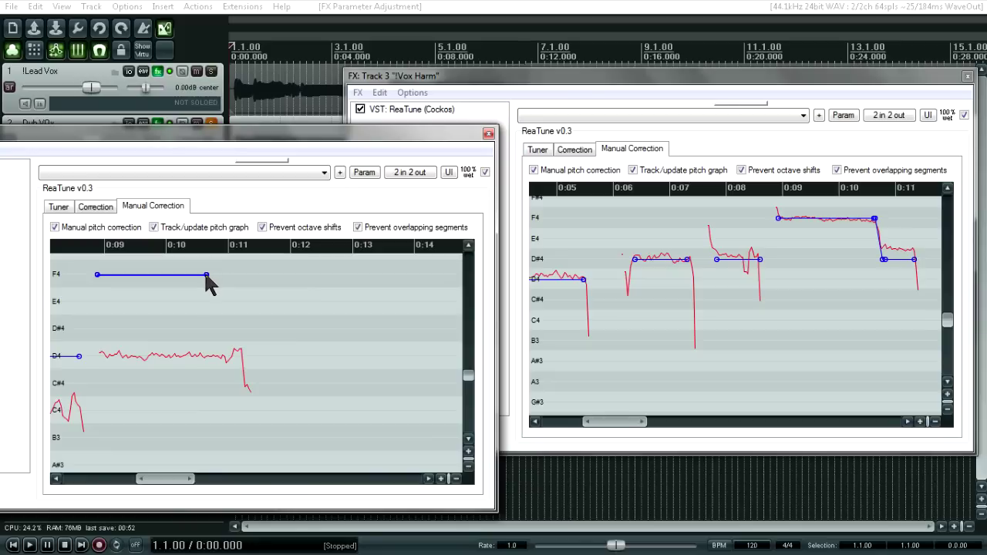
- Draw a closing D#4 segment on track 2 from about 0:10.8 to 0:11.2 and link it to the F4 segment with a slope
left_click(217, 325)
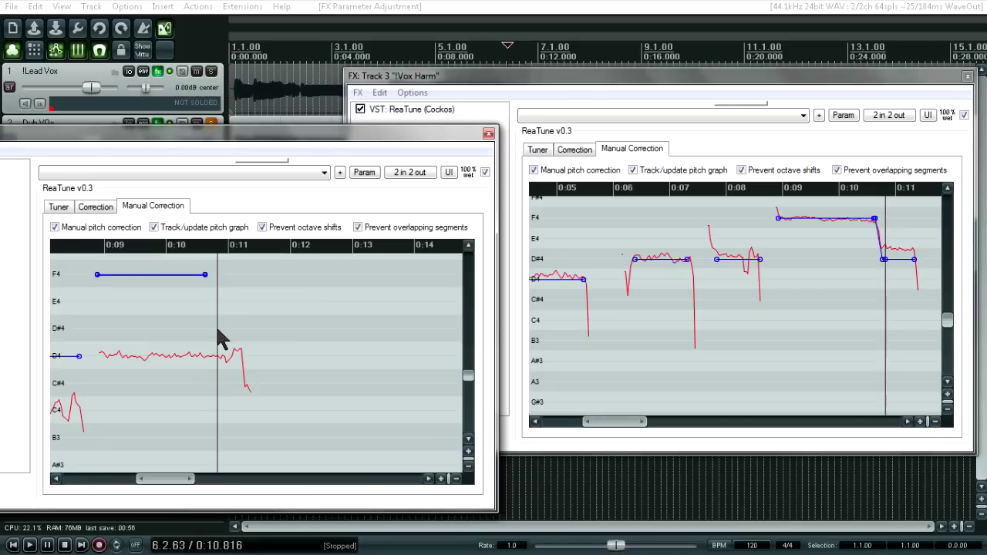
left_click_drag(242, 329, 215, 332)
left_click(441, 479)
left_click(441, 479)
left_click(442, 479)
left_click(441, 479)
left_click(441, 479)
left_click_drag(229, 275, 252, 334)
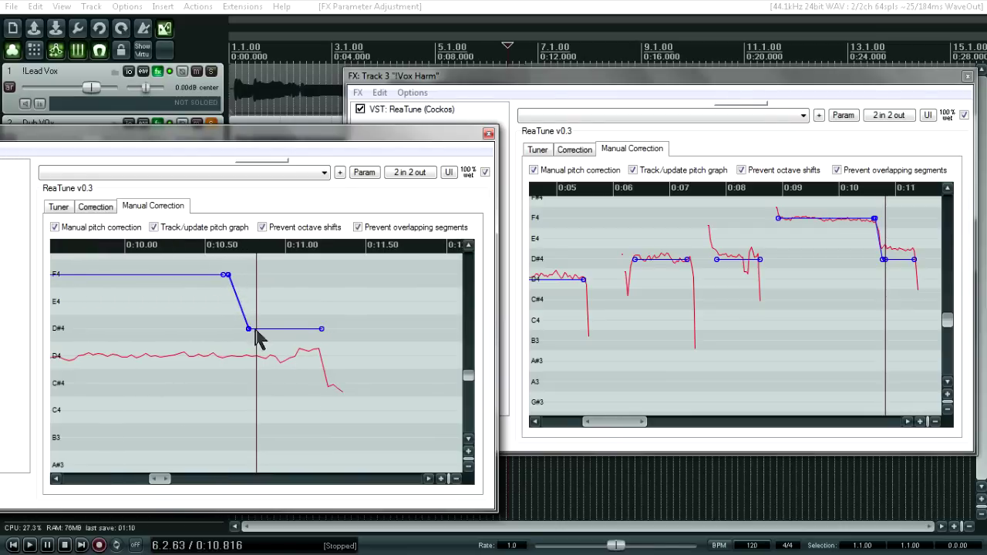
left_click(455, 478)
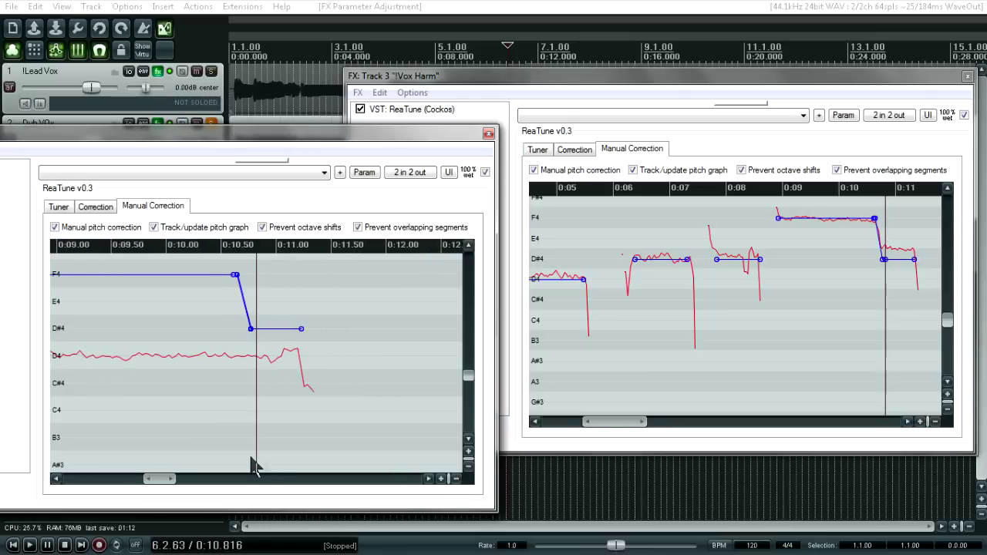
- Play the soloed tracks from the start to check track 2's harmony against track 3, stopping after about 7 seconds
left_click(12, 544)
left_click(29, 544)
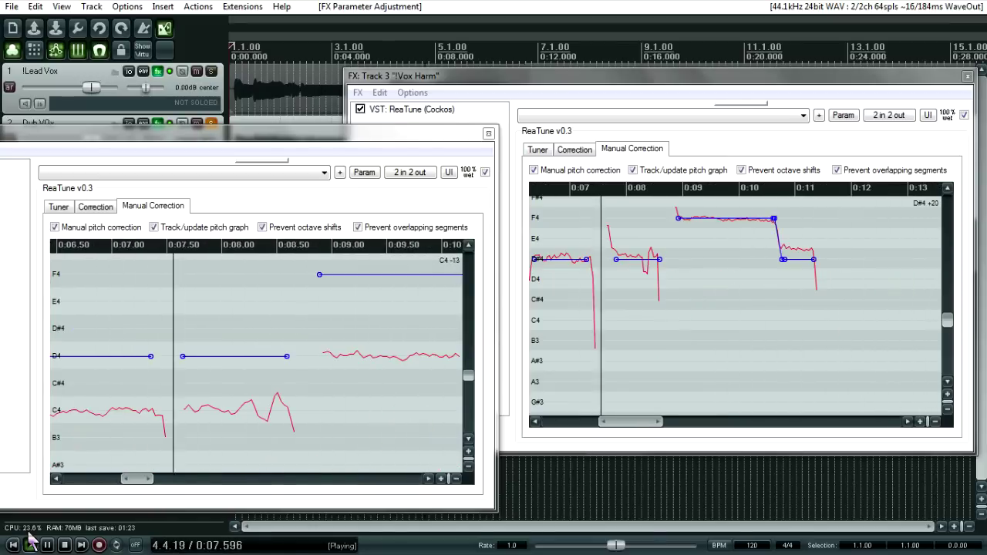
key("space")
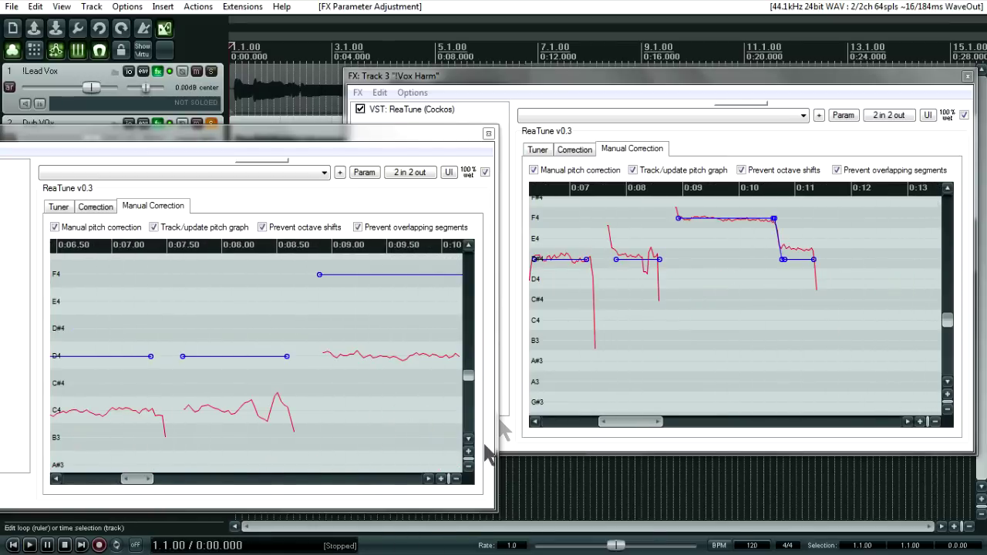
- Raise track 2's two D4 segments between 0:06 and 0:09 to D#4
left_click_drag(132, 478, 119, 475)
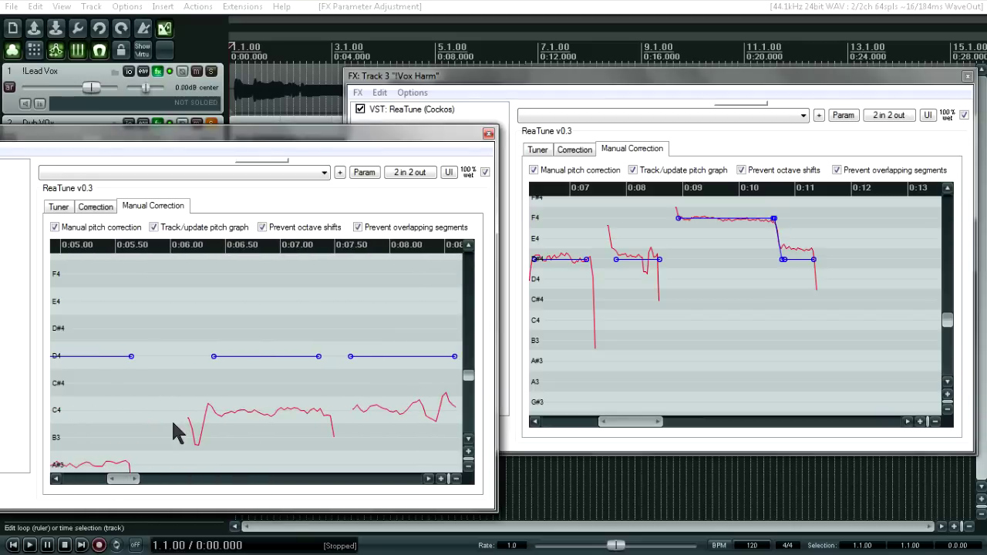
left_click_drag(256, 357, 253, 327)
left_click_drag(366, 356, 363, 330)
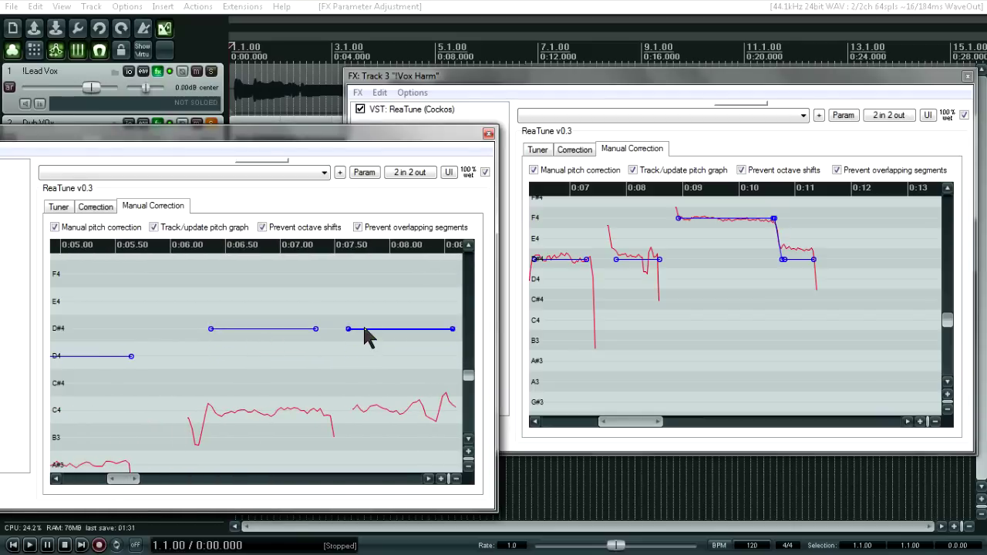
- Lengthen those two D#4 segments, stretching both ends of the first and the end of the second to fit their notes
left_click_drag(212, 329, 207, 329)
left_click_drag(315, 329, 336, 330)
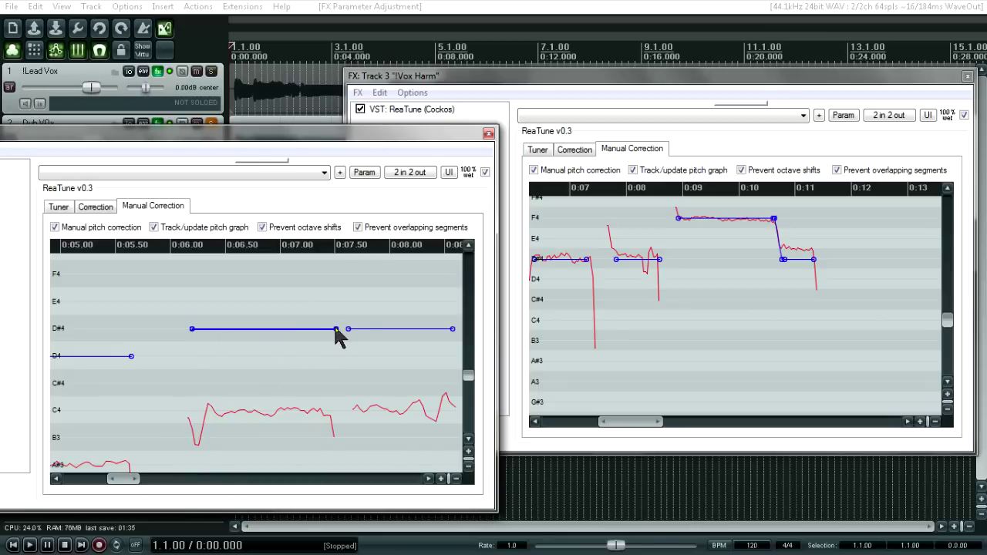
left_click(132, 477)
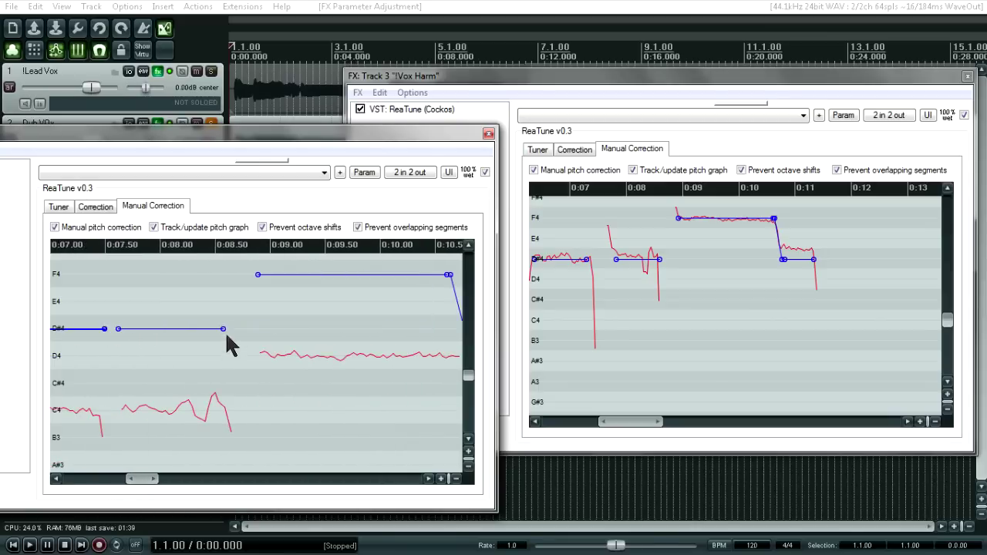
left_click_drag(225, 331, 231, 331)
- Extend track 2's D#4 segments near 0:02.5 to their note ends, and start the D#4 segment near 0:07.5 earlier
left_click_drag(139, 478, 71, 475)
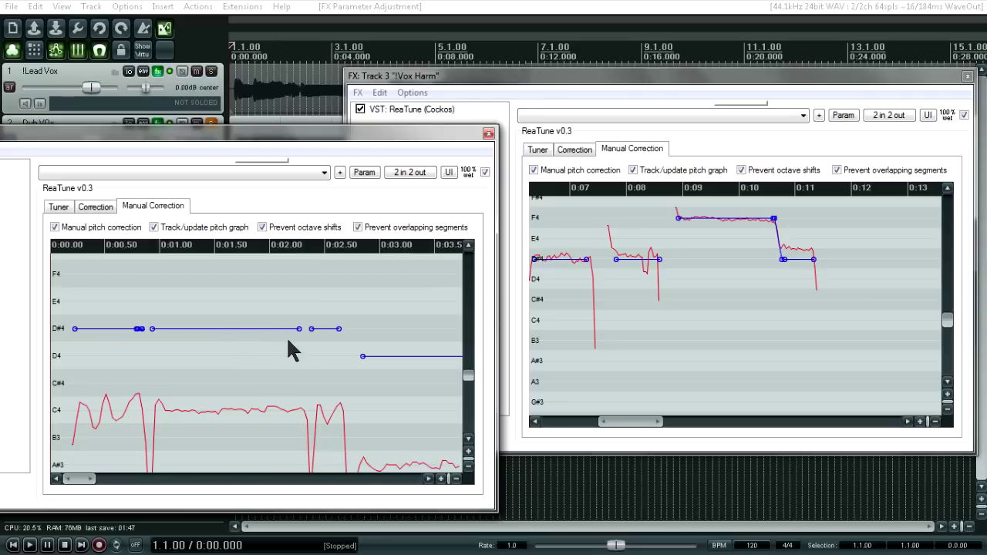
left_click_drag(299, 332, 349, 330)
left_click_drag(81, 479, 128, 478)
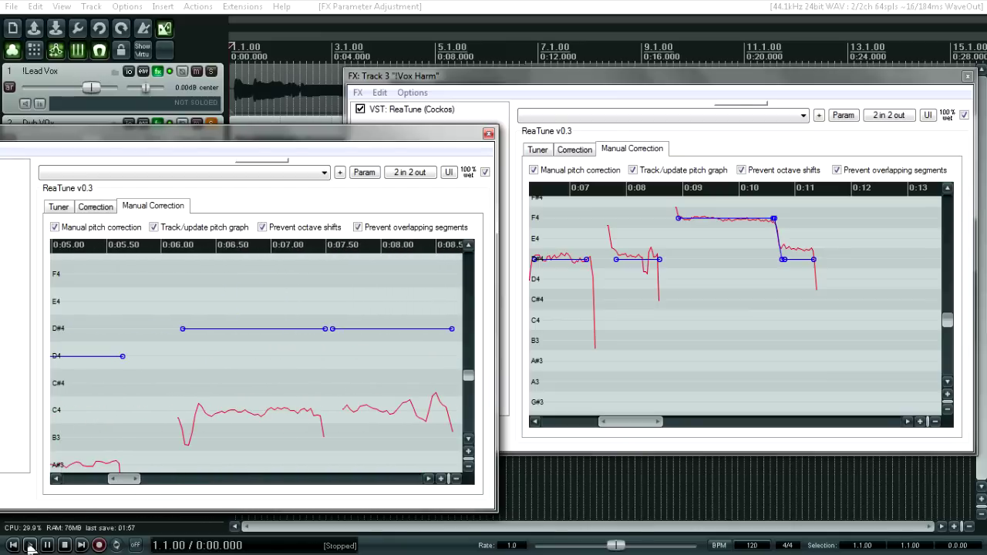
- Play the two soloed tracks from the start to hear the generated harmony, replay the opening, and stop
left_click(29, 545)
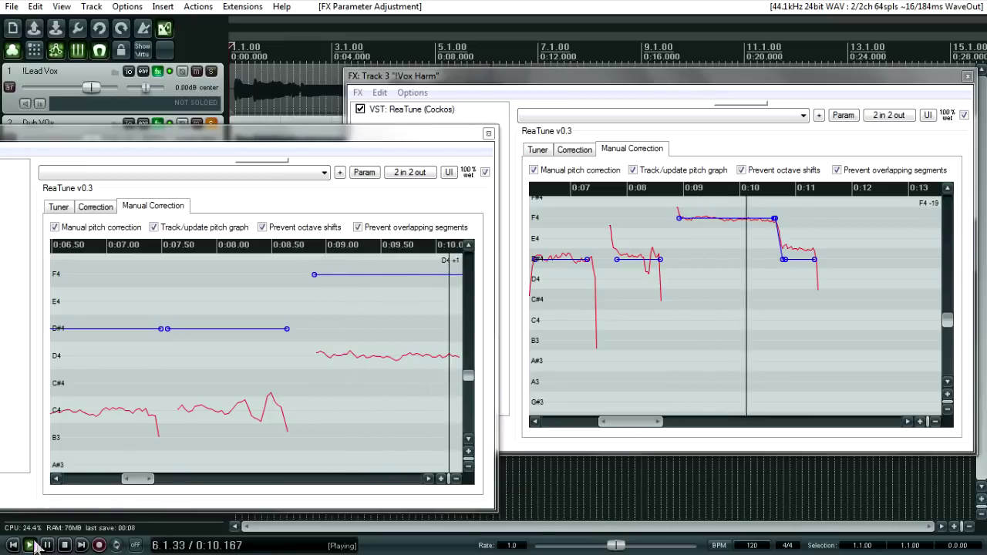
left_click(31, 545)
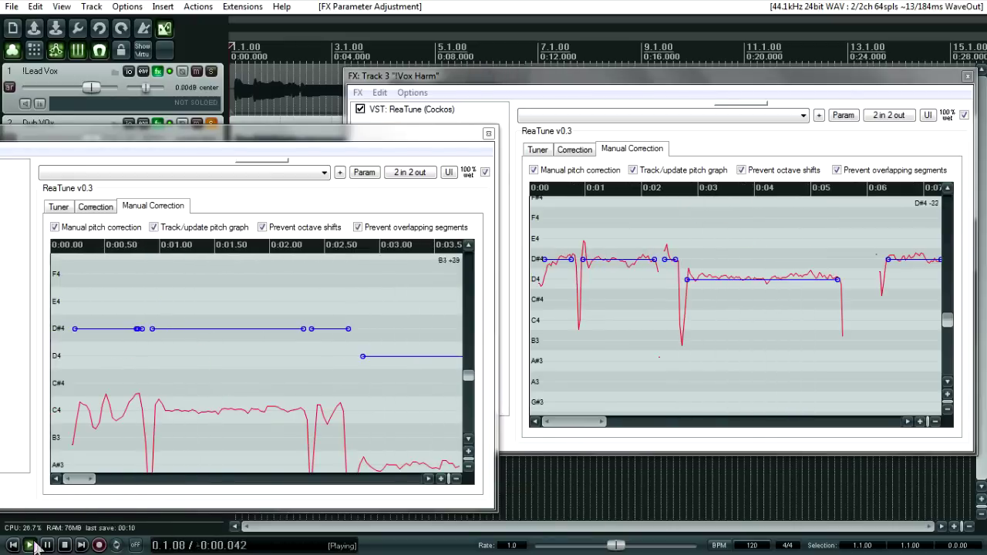
key("space")
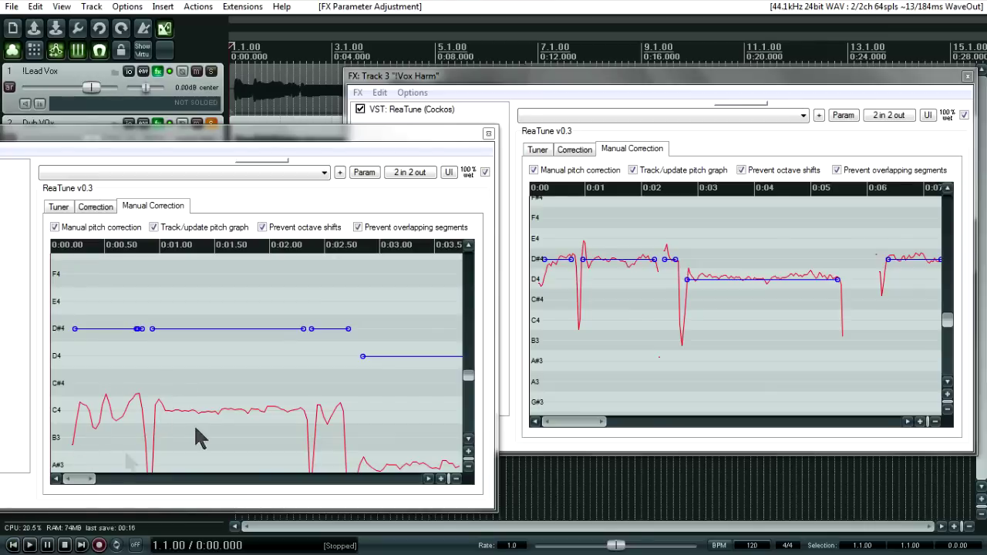
- Bypass ReaTune on track 2 and play the opening to compare the original double with the harmony
left_click(485, 172)
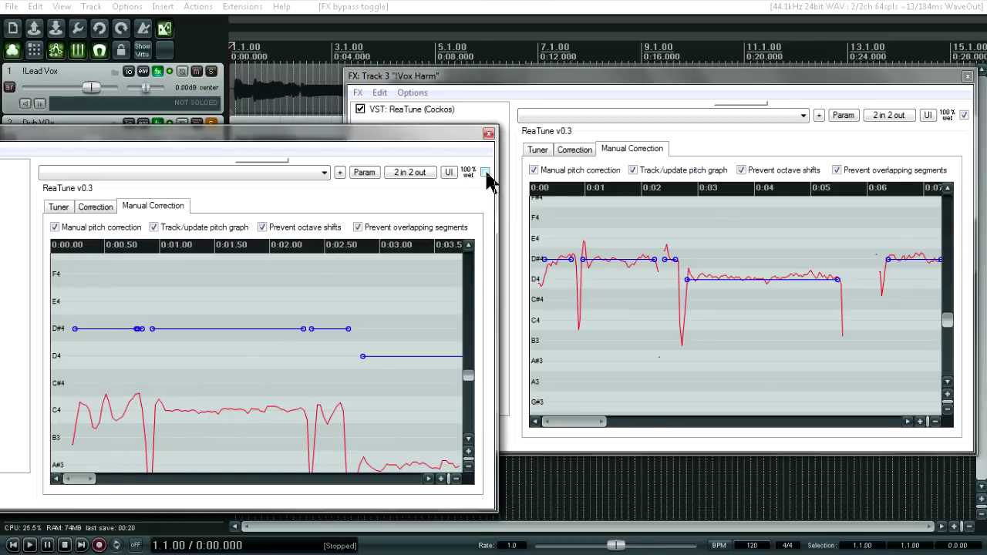
key("space")
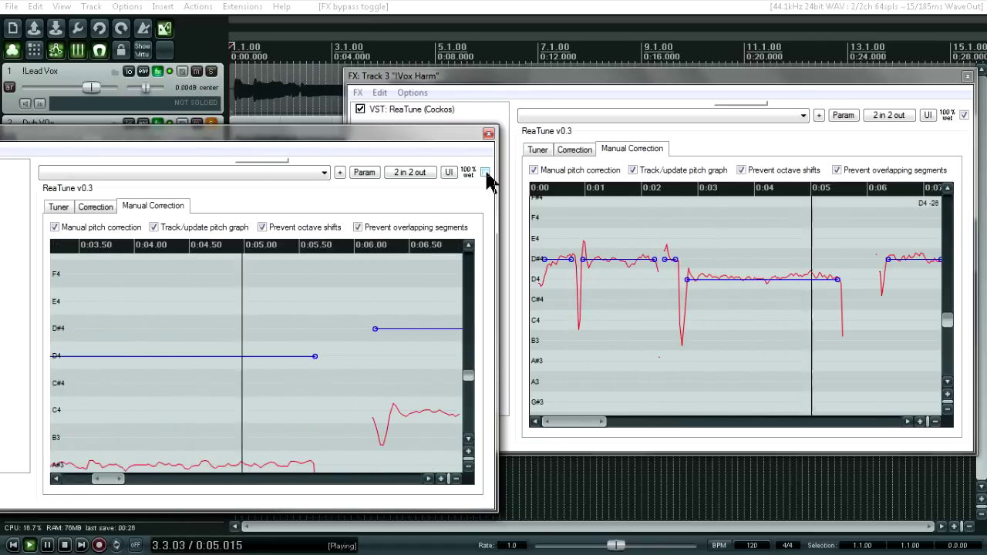
key("space")
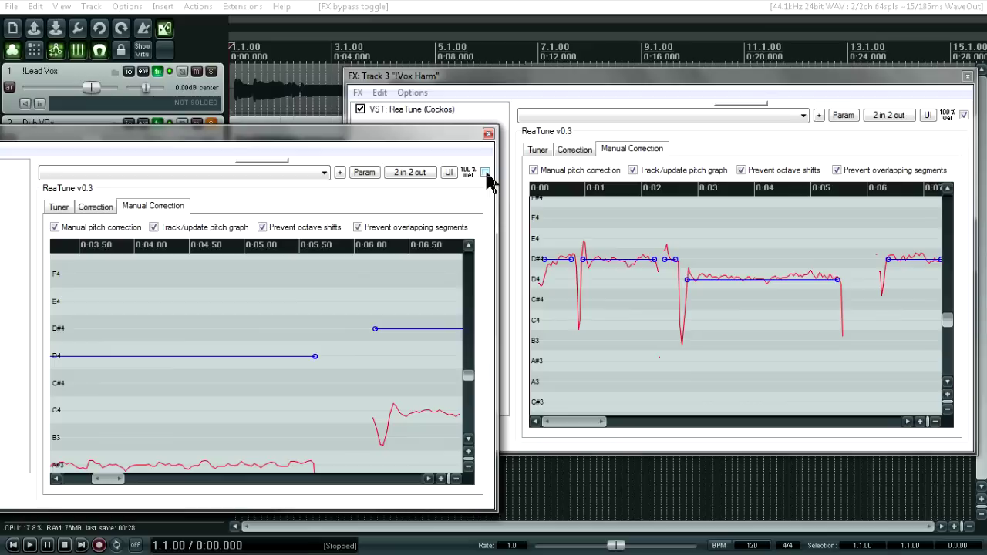
- Re-enable ReaTune on track 2, play the opening to hear the generated harmony with track 3, and stop
left_click(485, 172)
key("space")
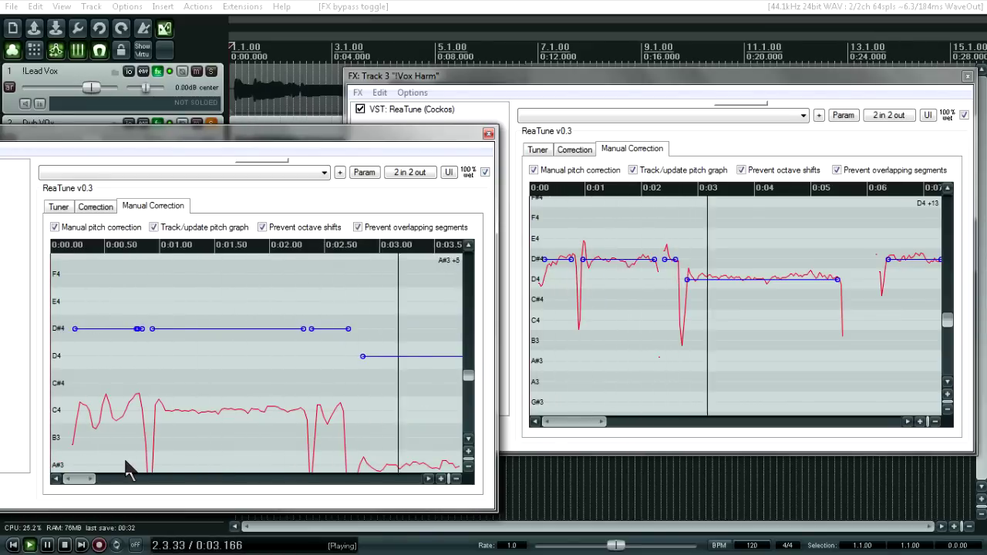
key("space")
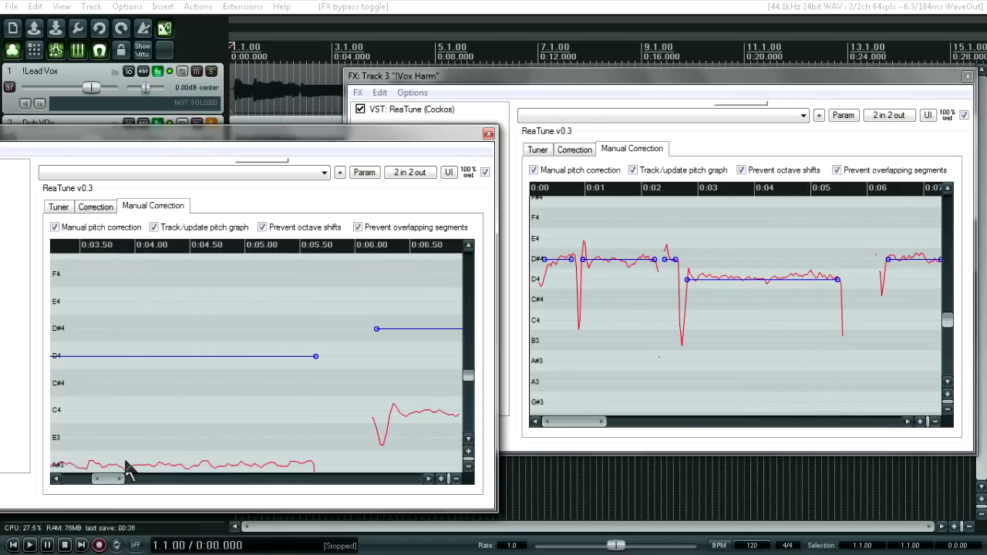
- Close the ReaTune windows of tracks 2 and 3, unsolo both tracks, and clear the track selection
left_click(489, 134)
left_click(968, 78)
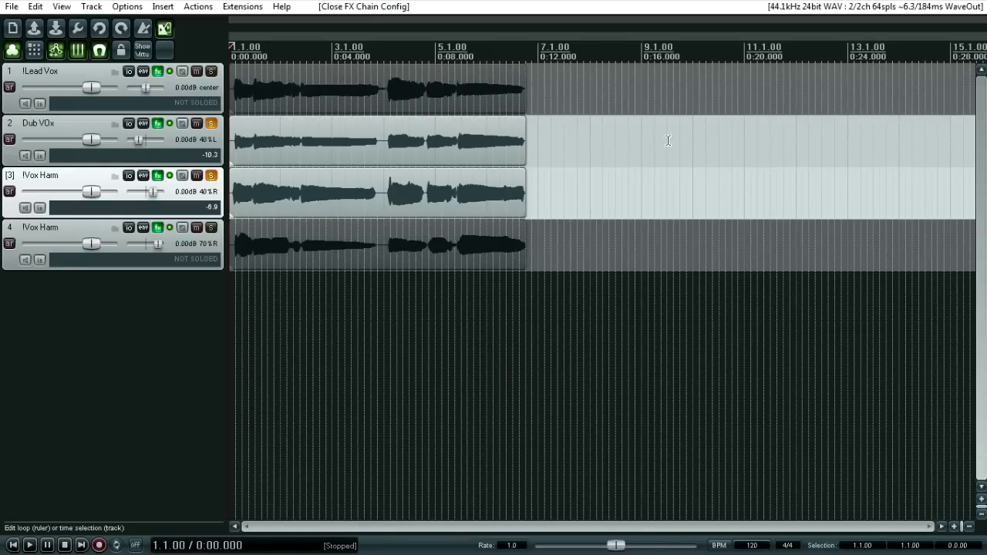
left_click(210, 177)
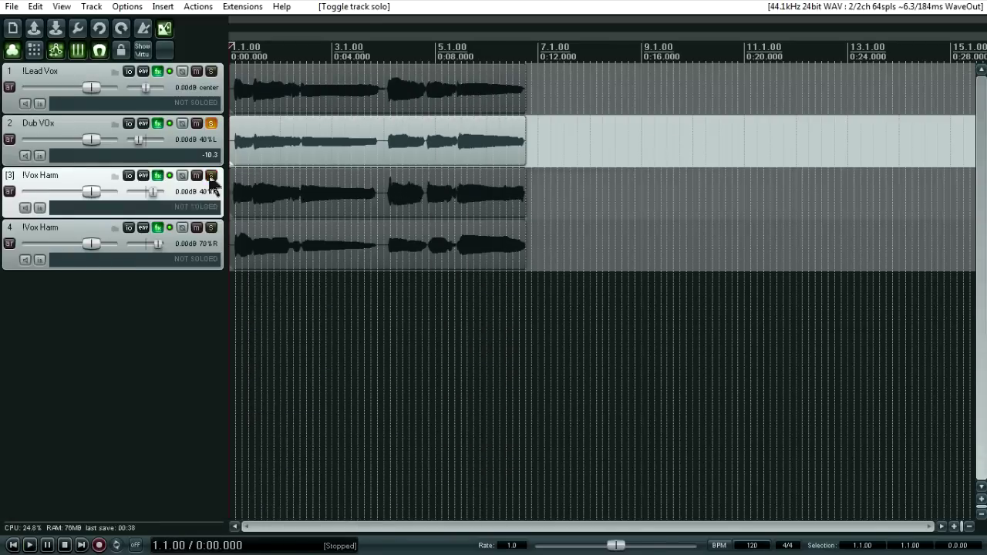
left_click(211, 124)
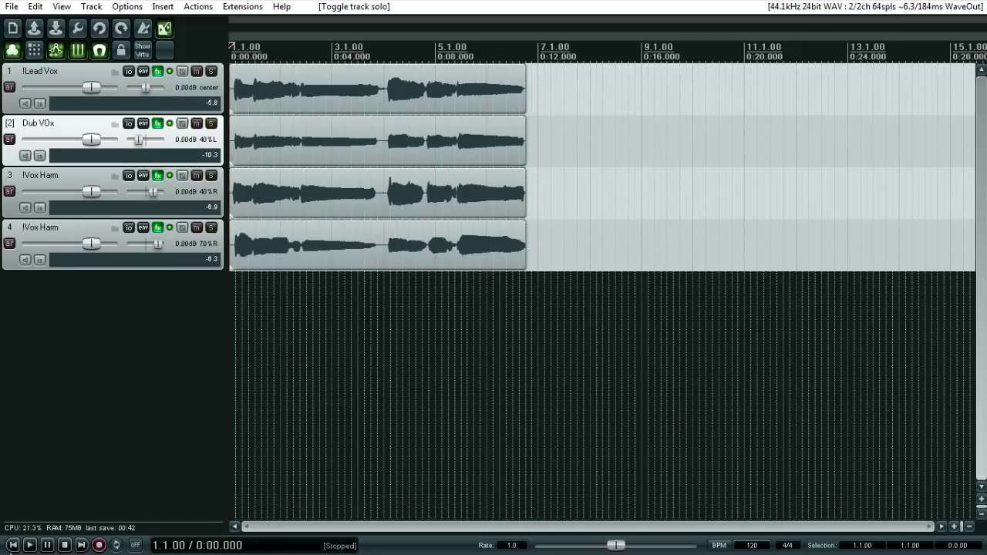
left_click(85, 405)
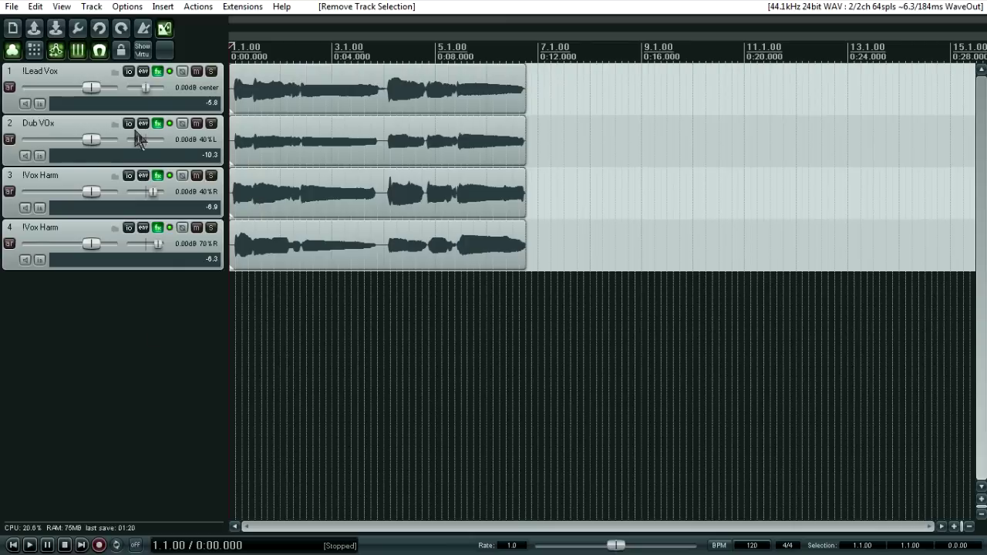
mouse_move(90, 187)
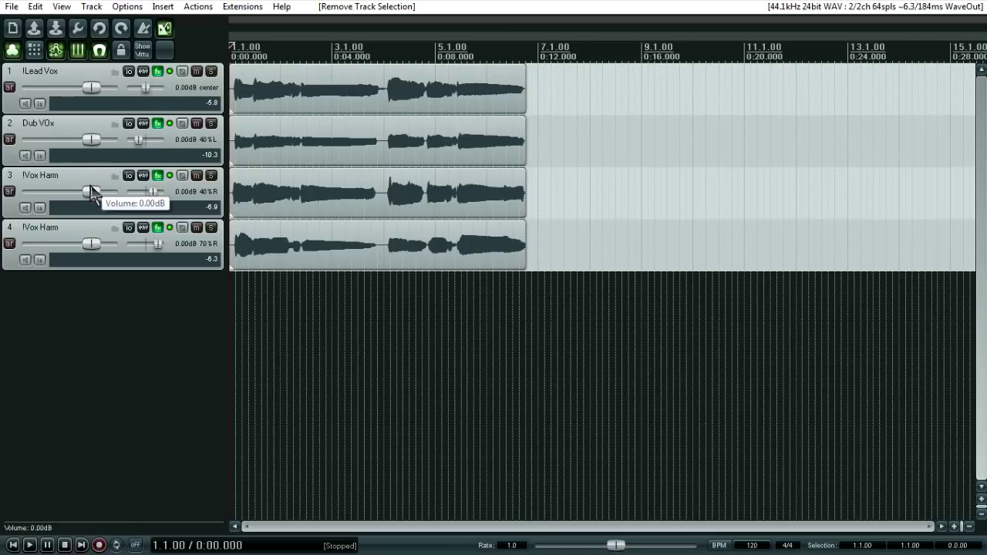